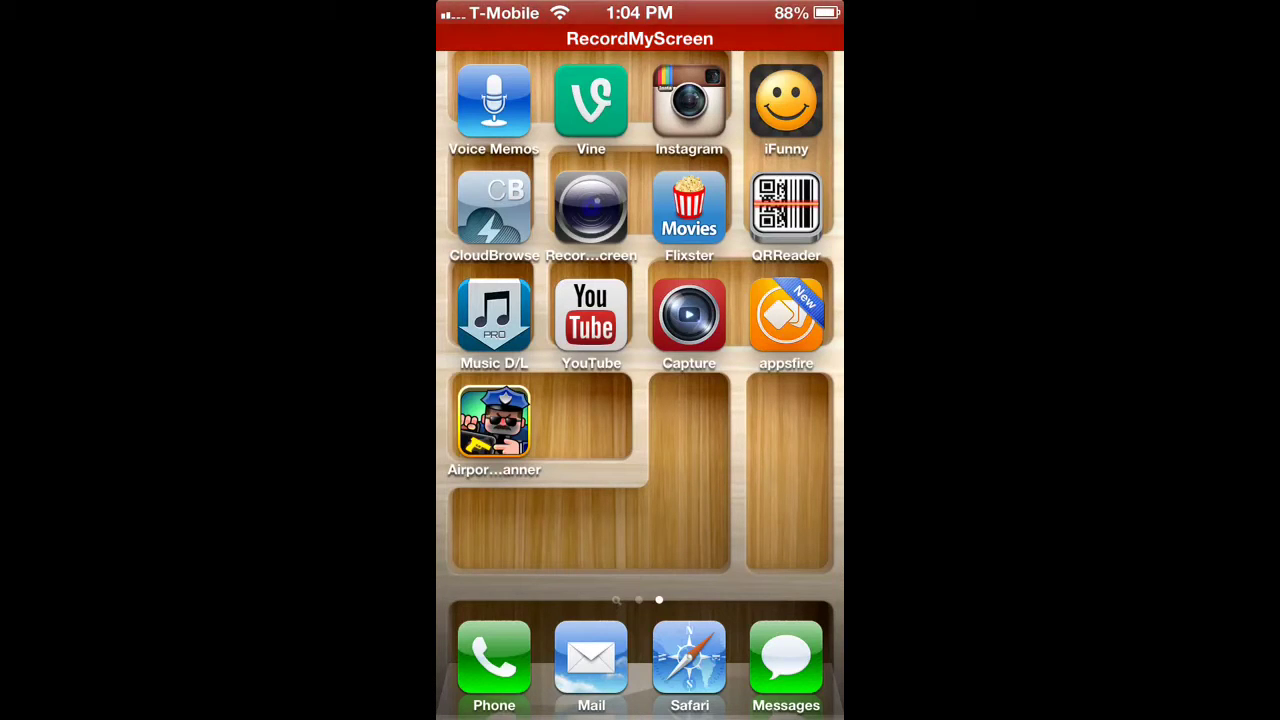
- Search Safari for 'openappmkt' and open the OpenAppMkt homepage from the results
{"action": "left_click", "coordinate": [689, 657]}
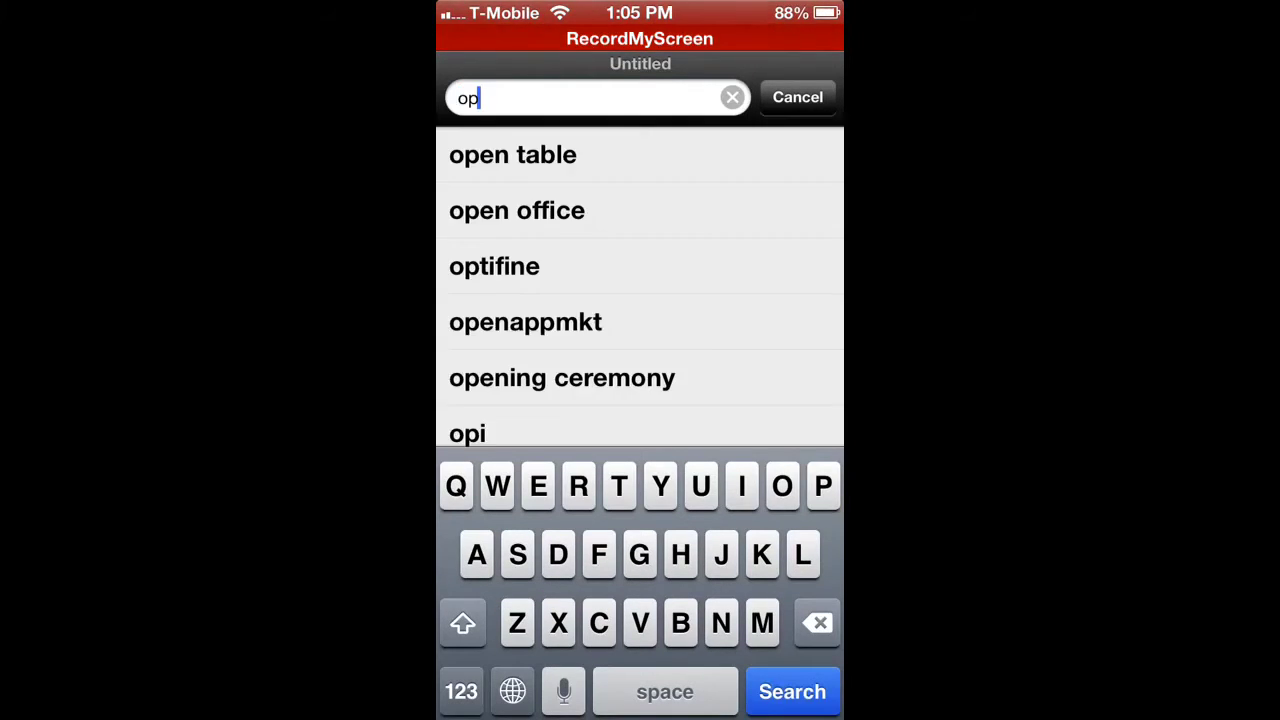
{"action": "type", "text": "enapp"}
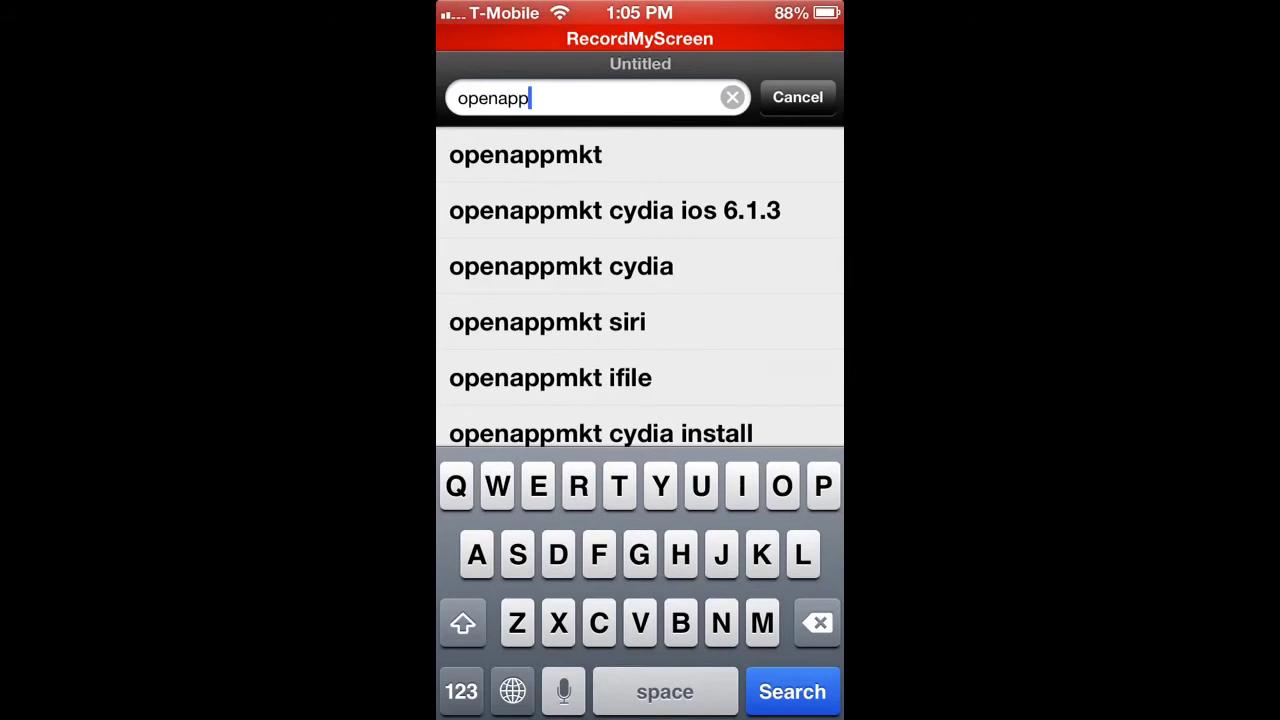
{"action": "left_click", "coordinate": [525, 154]}
{"action": "left_click", "coordinate": [527, 267]}
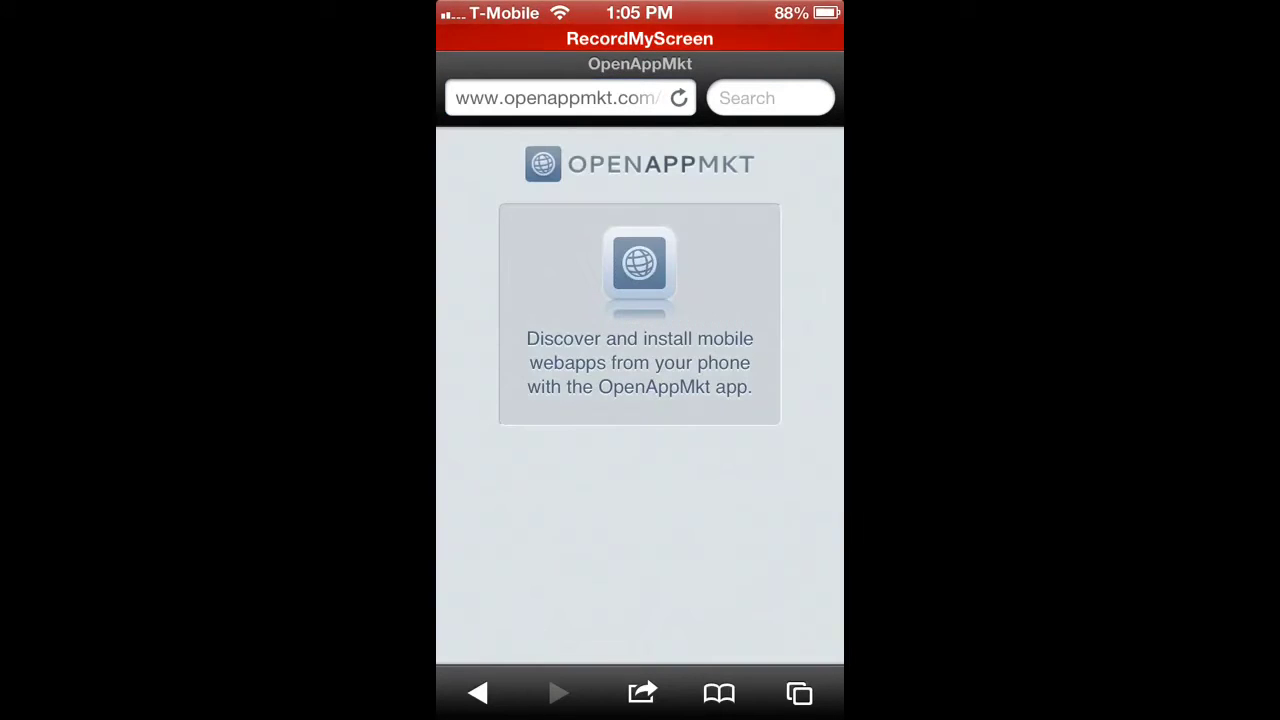
- Save the OpenAppMkt page to the home screen as an 'OpenAppMkt' web clip
{"action": "left_click", "coordinate": [643, 693]}
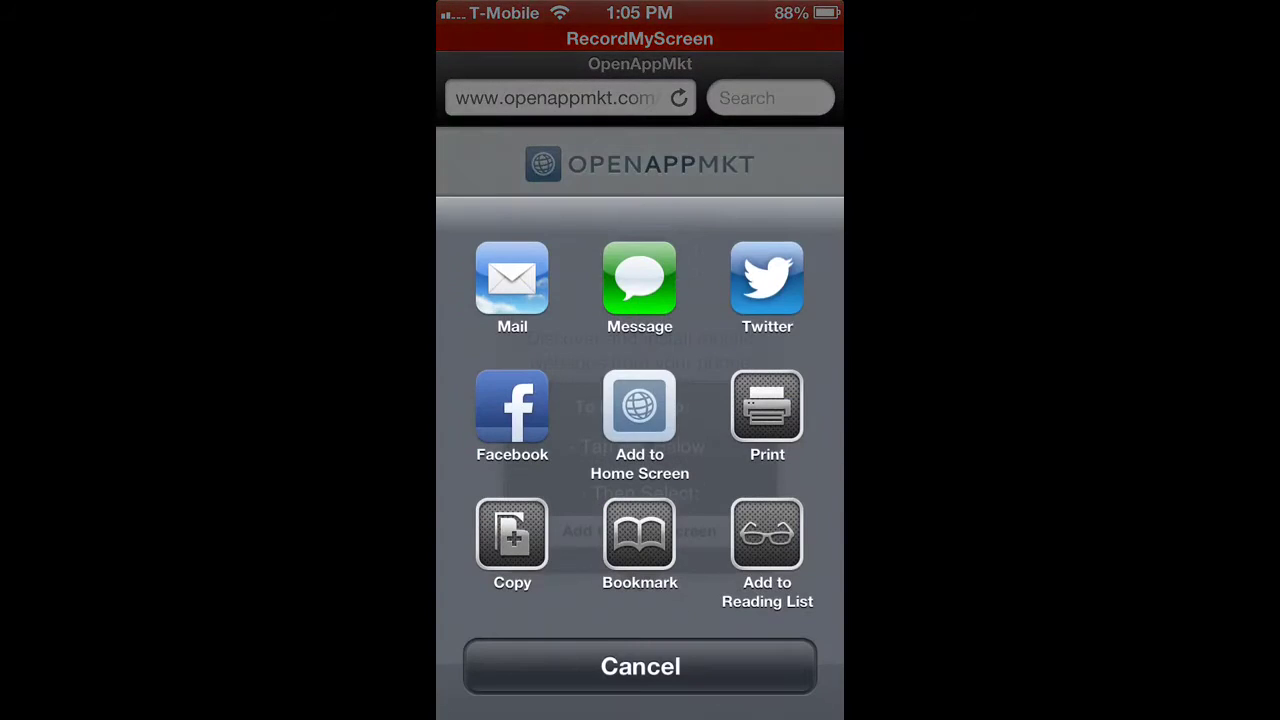
{"action": "left_click", "coordinate": [639, 550]}
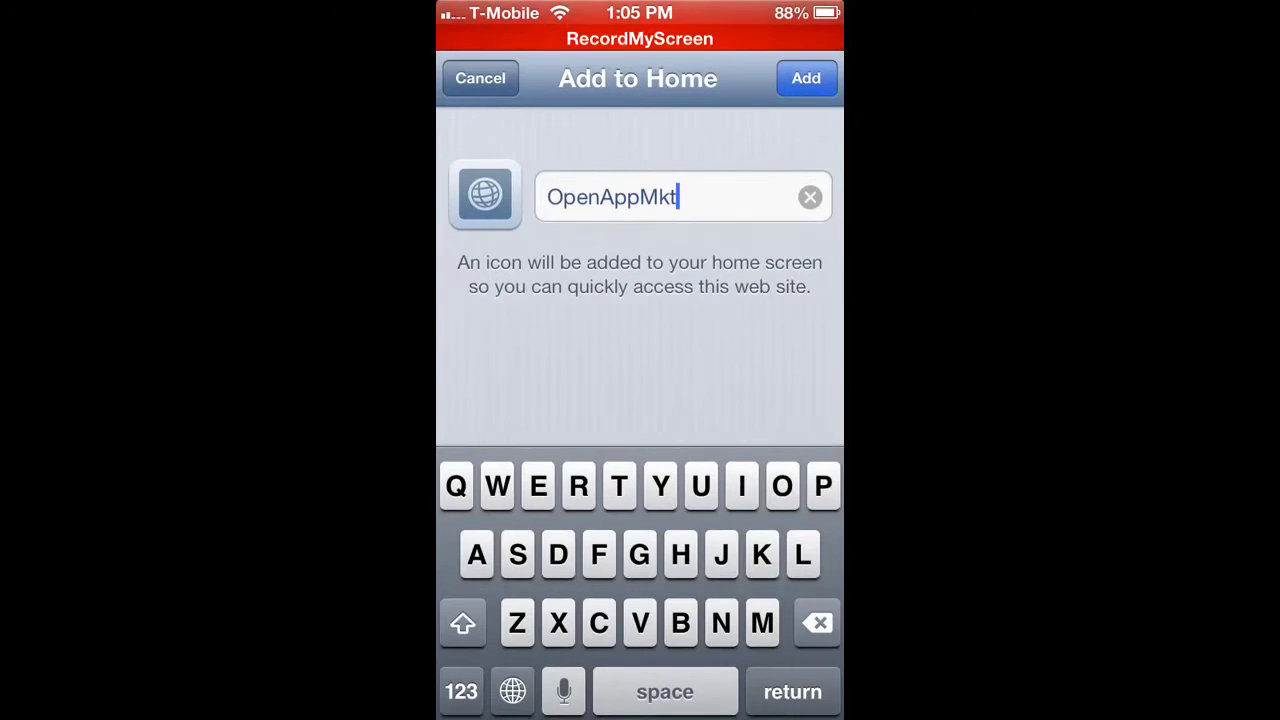
{"action": "left_click", "coordinate": [807, 78]}
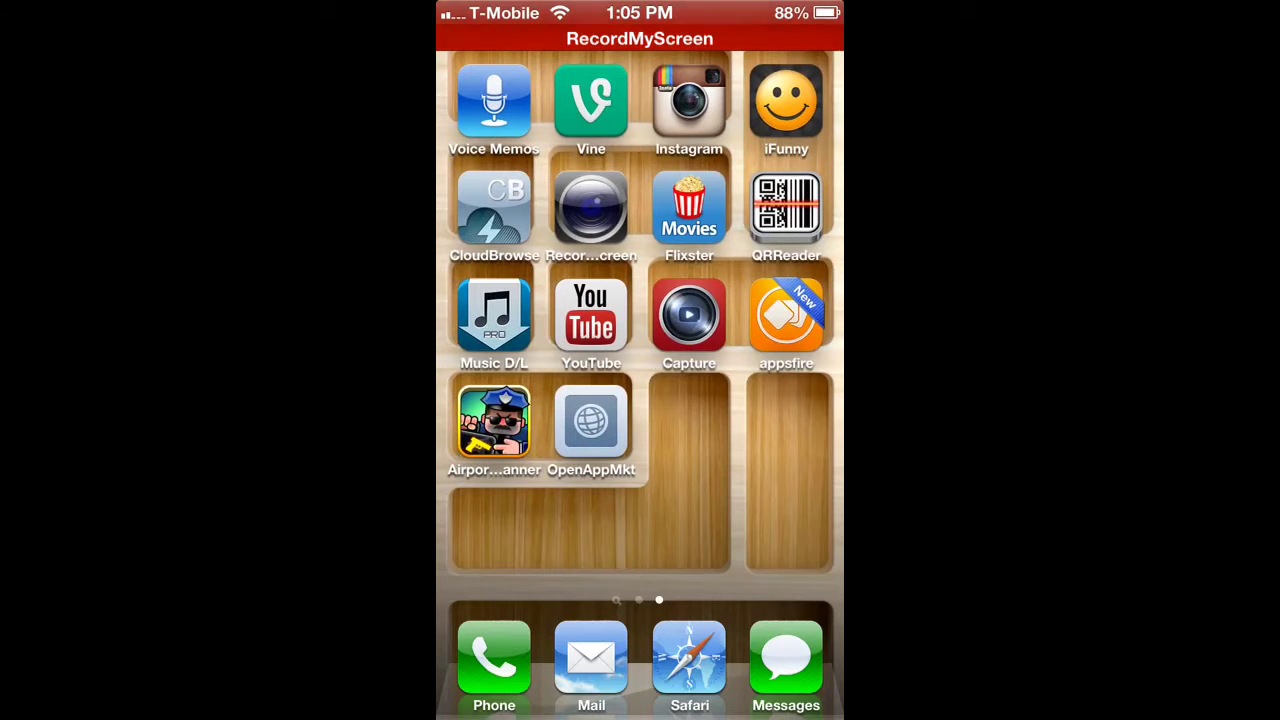
- Launch OpenAppMkt from its home-screen icon and browse the Our Picks list
{"action": "left_click", "coordinate": [786, 315]}
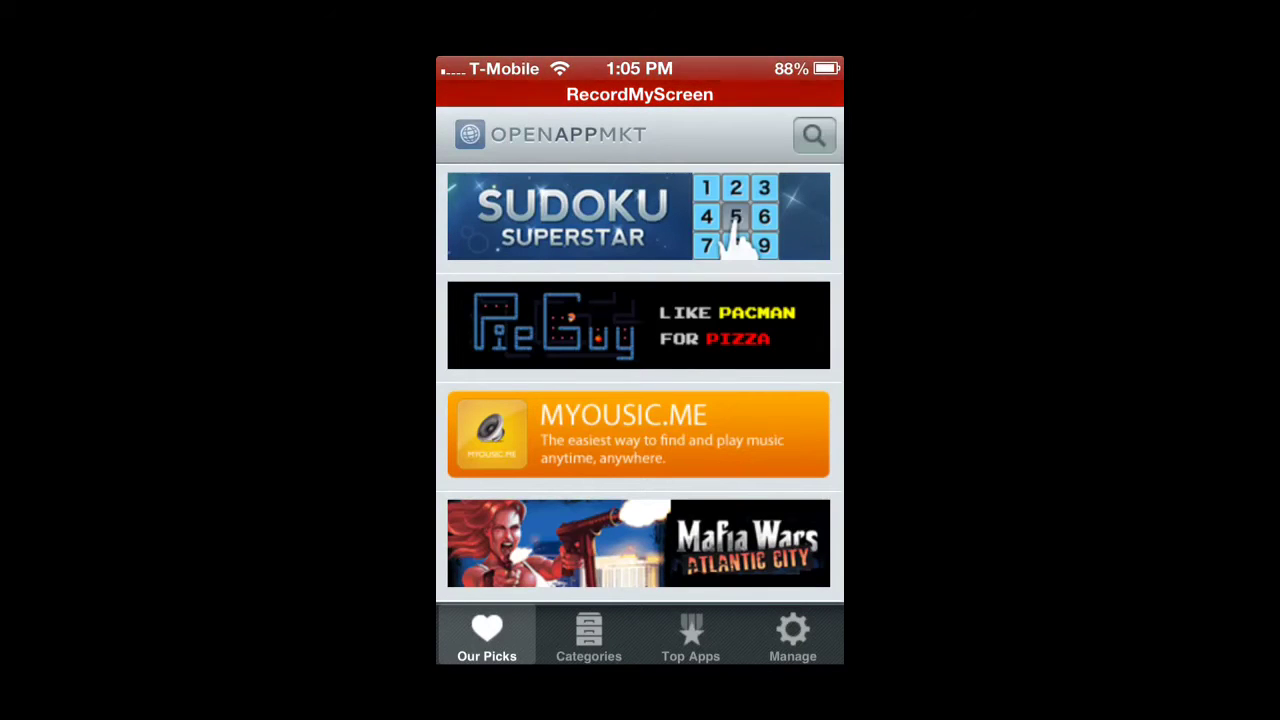
{"action": "scroll", "coordinate": [639, 383], "scroll_direction": "down", "scroll_amount": 5}
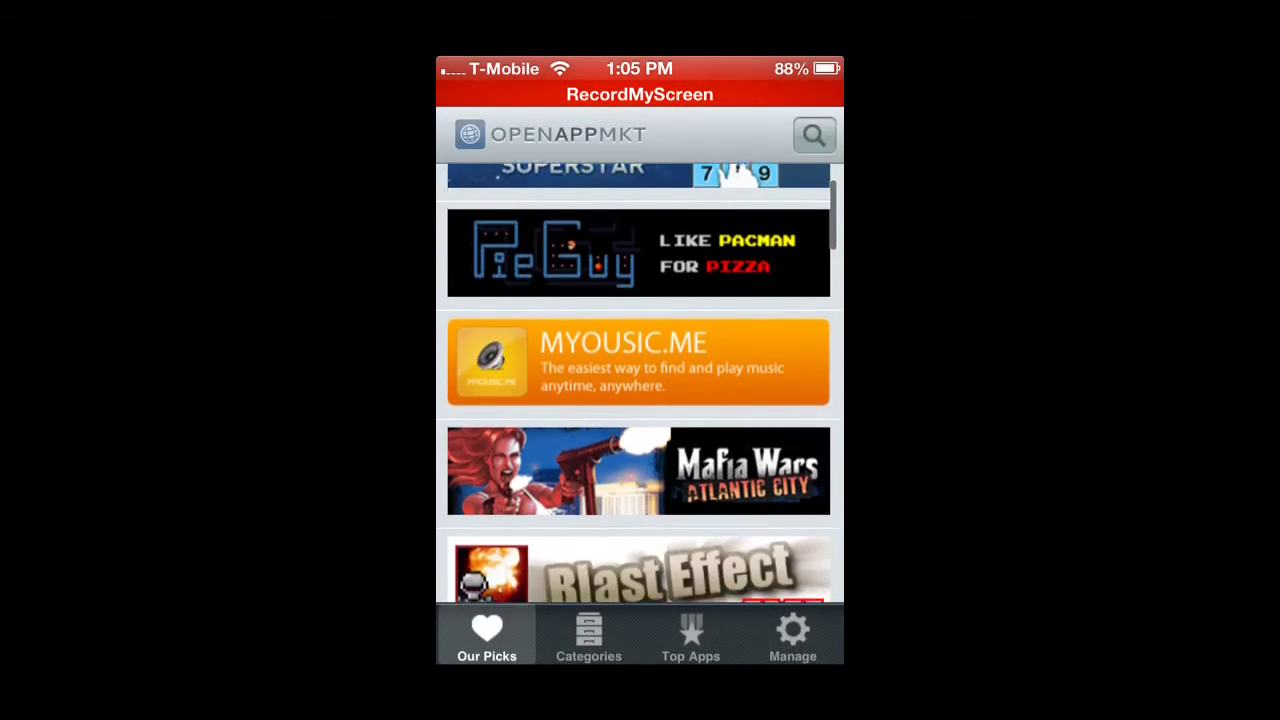
{"action": "scroll", "coordinate": [639, 383], "scroll_direction": "up", "scroll_amount": 2}
{"action": "scroll", "coordinate": [639, 383], "scroll_direction": "up", "scroll_amount": 5}
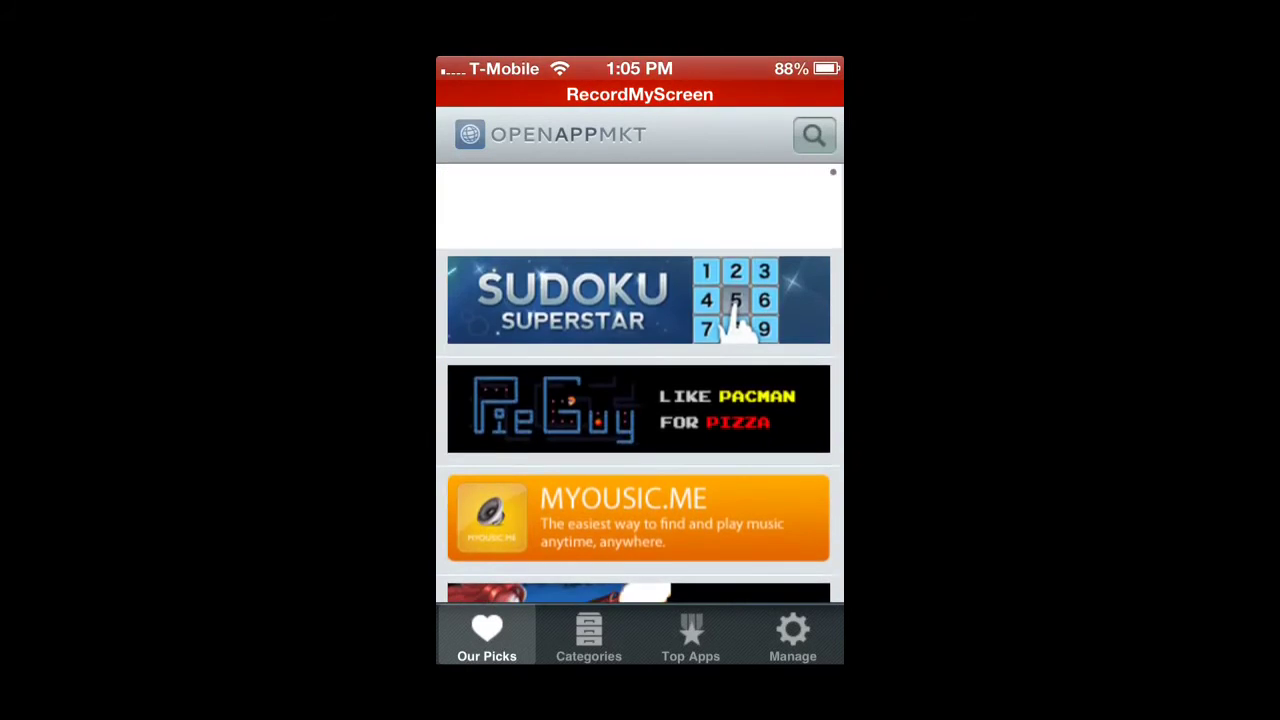
{"action": "scroll", "coordinate": [639, 383], "scroll_direction": "down", "scroll_amount": 10}
{"action": "scroll", "coordinate": [639, 383], "scroll_direction": "down", "scroll_amount": 3}
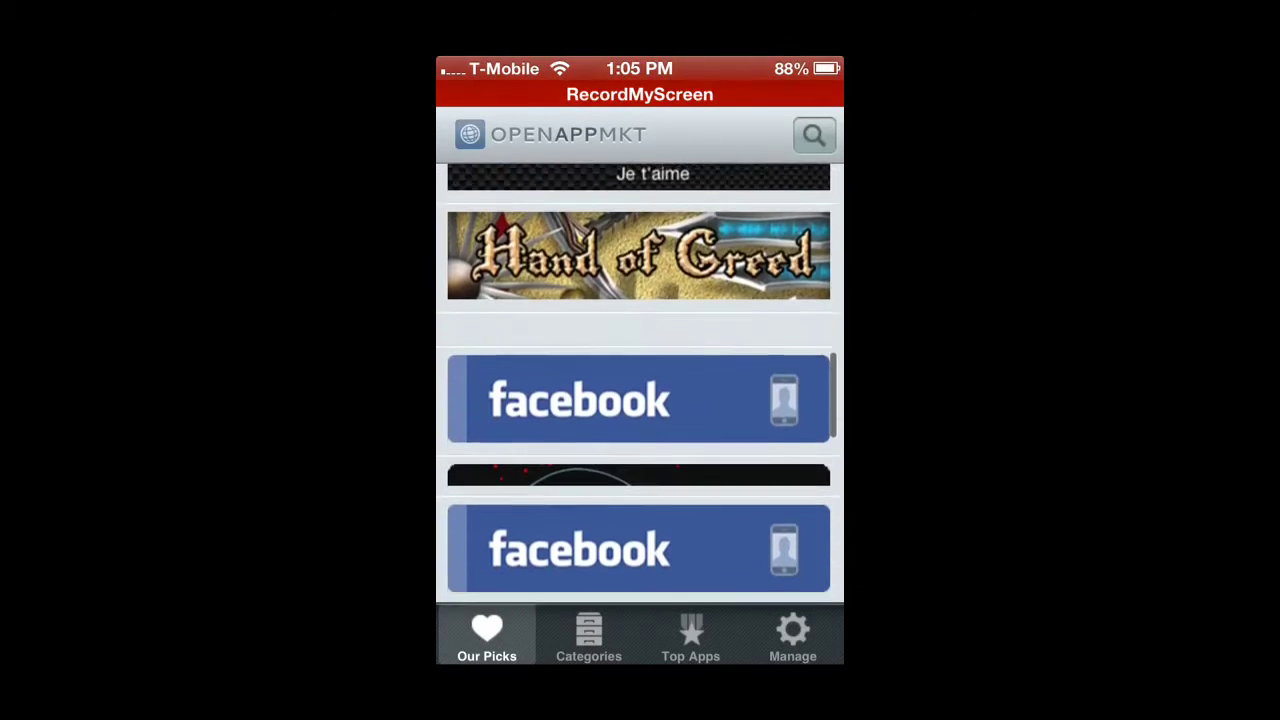
- Open the Games category from the Categories section
{"action": "left_click", "coordinate": [588, 636]}
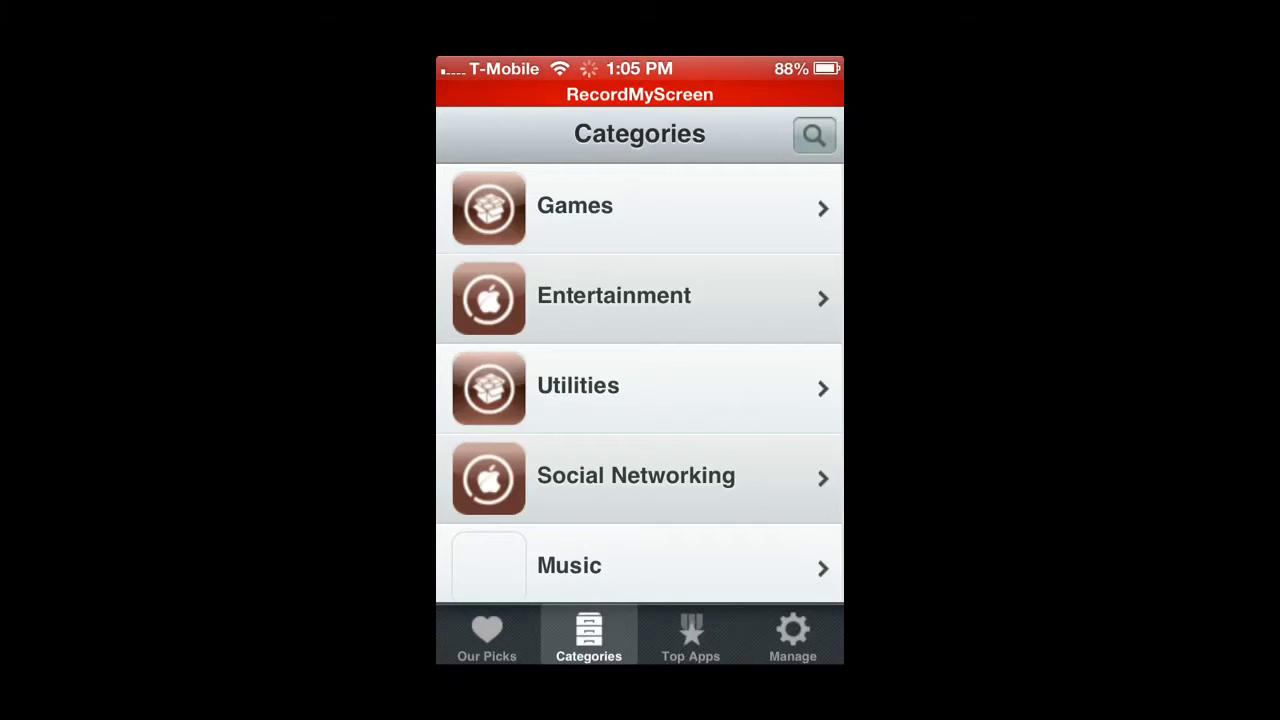
{"action": "scroll", "coordinate": [639, 383], "scroll_direction": "down", "scroll_amount": 4}
{"action": "scroll", "coordinate": [639, 383], "scroll_direction": "up", "scroll_amount": 4}
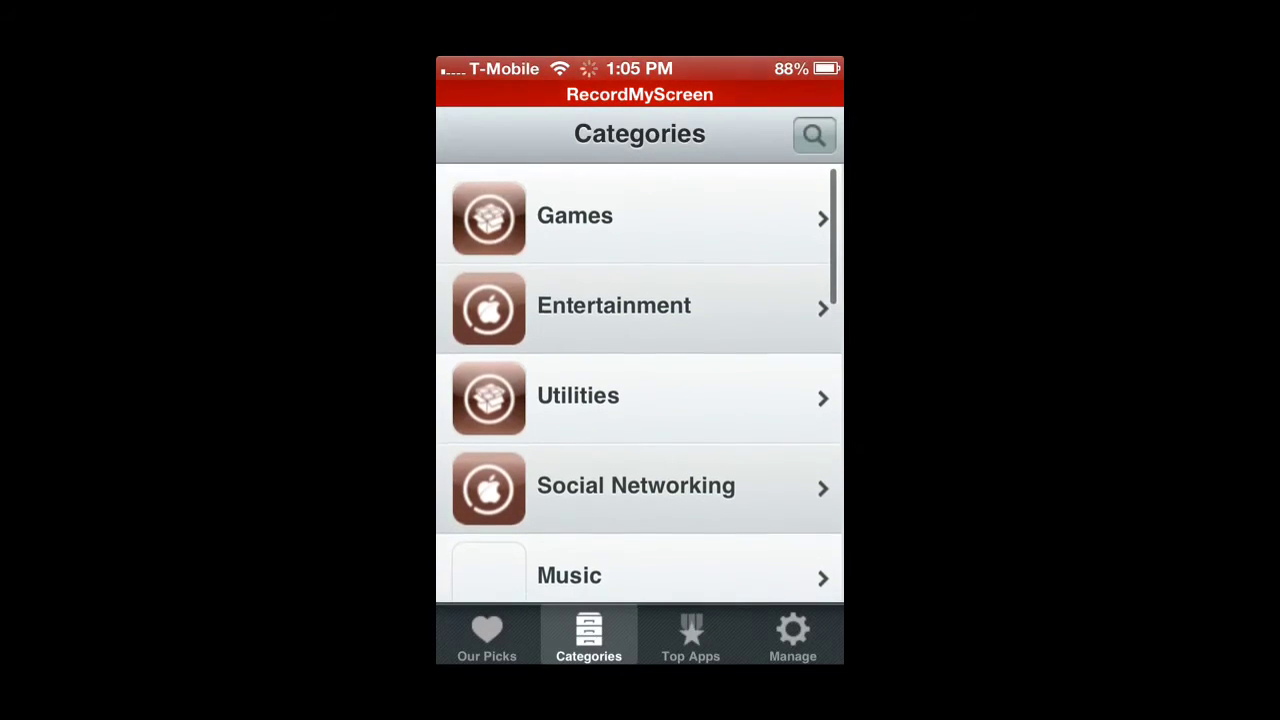
{"action": "left_click", "coordinate": [575, 206]}
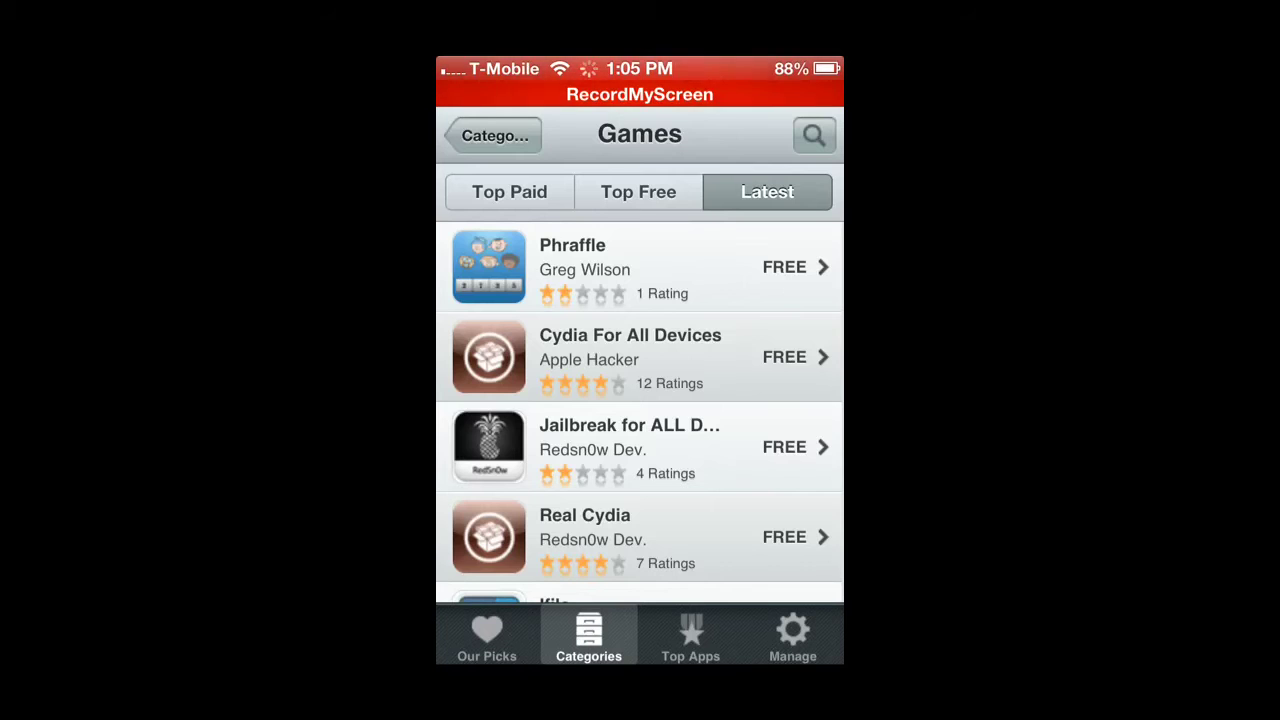
- Scroll through the Games Latest list to locate Themer
{"action": "scroll", "coordinate": [639, 413], "scroll_direction": "down", "scroll_amount": 3}
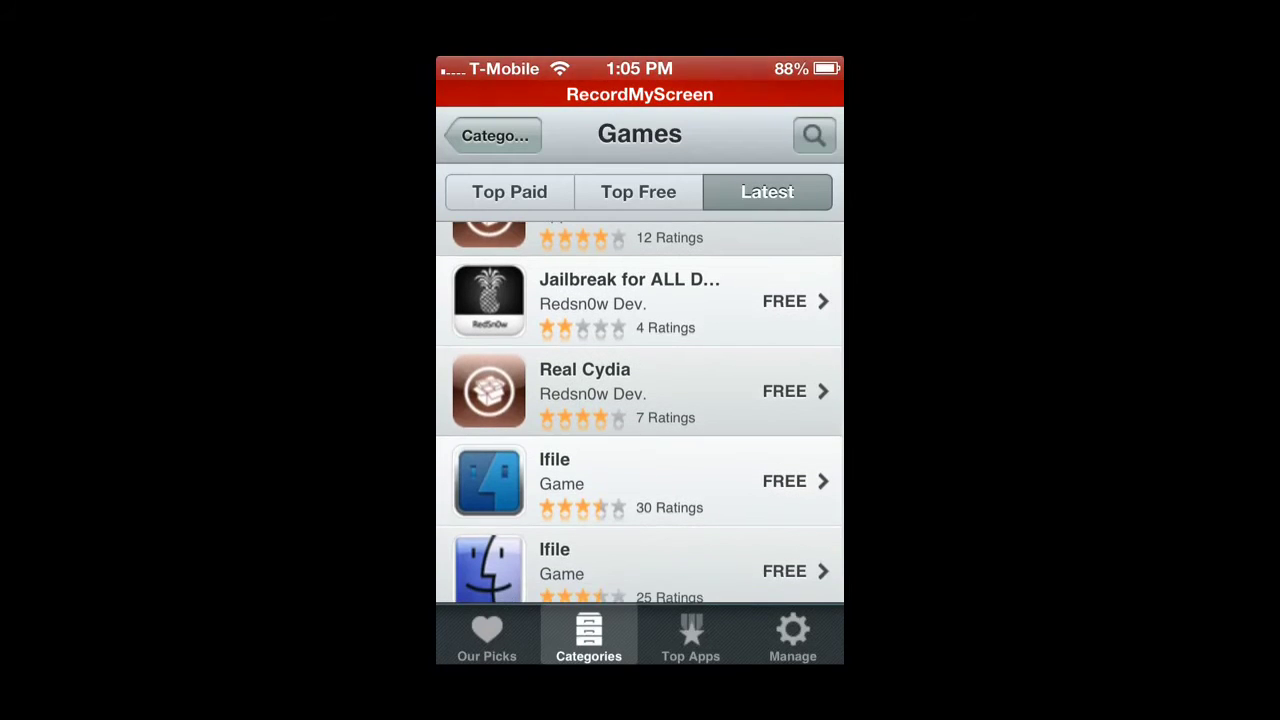
{"action": "scroll", "coordinate": [639, 412], "scroll_direction": "down", "scroll_amount": 2}
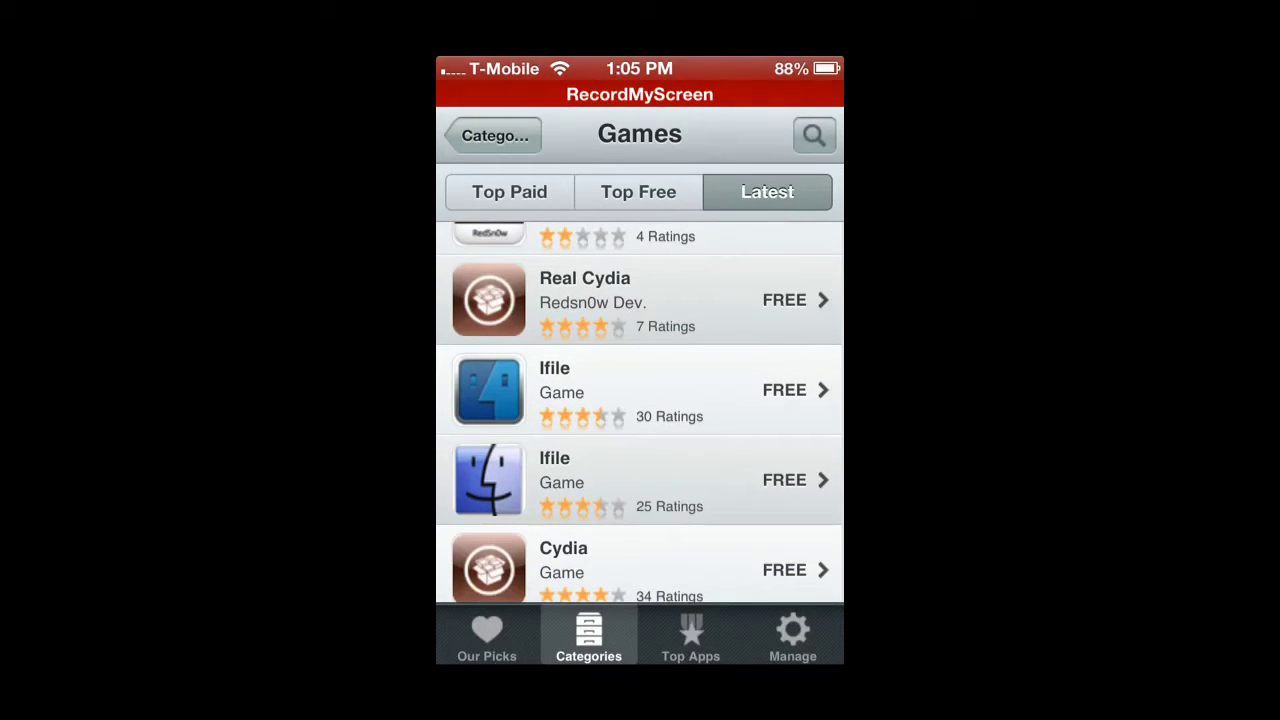
{"action": "scroll", "coordinate": [639, 412], "scroll_direction": "down", "scroll_amount": 2}
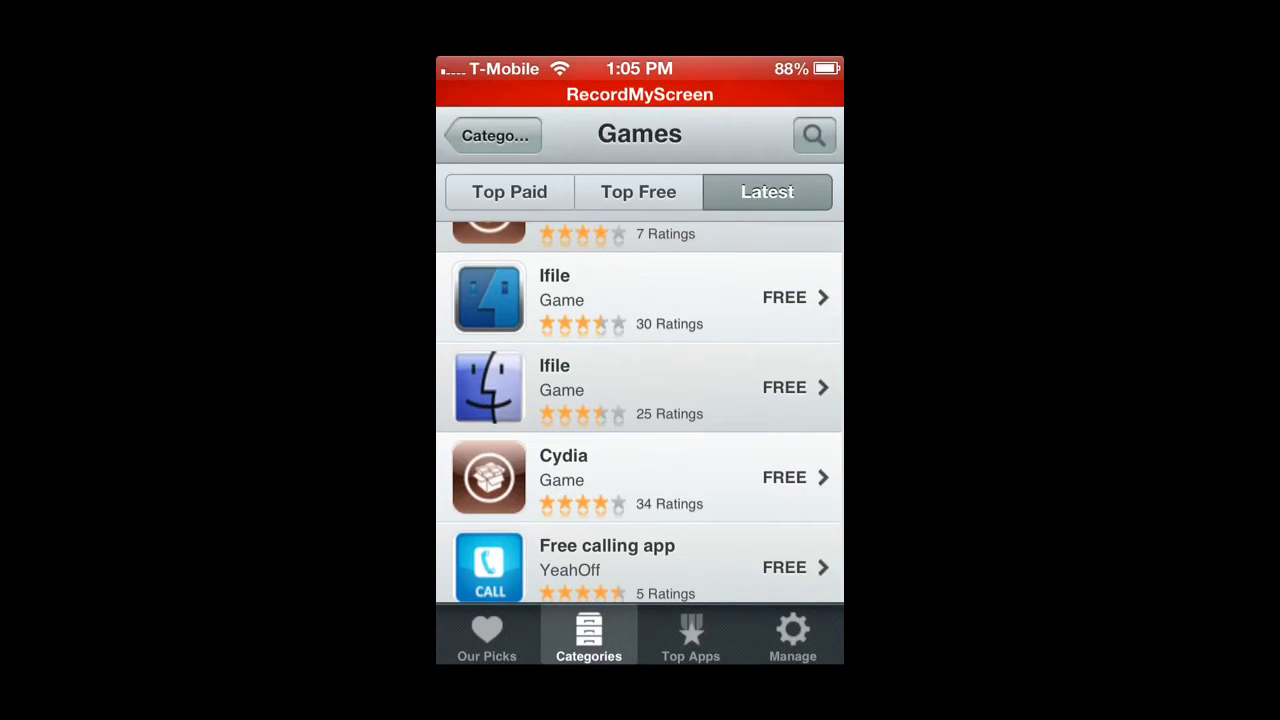
{"action": "scroll", "coordinate": [639, 412], "scroll_direction": "down", "scroll_amount": 2}
{"action": "scroll", "coordinate": [639, 412], "scroll_direction": "down", "scroll_amount": 1}
{"action": "scroll", "coordinate": [639, 412], "scroll_direction": "down", "scroll_amount": 2}
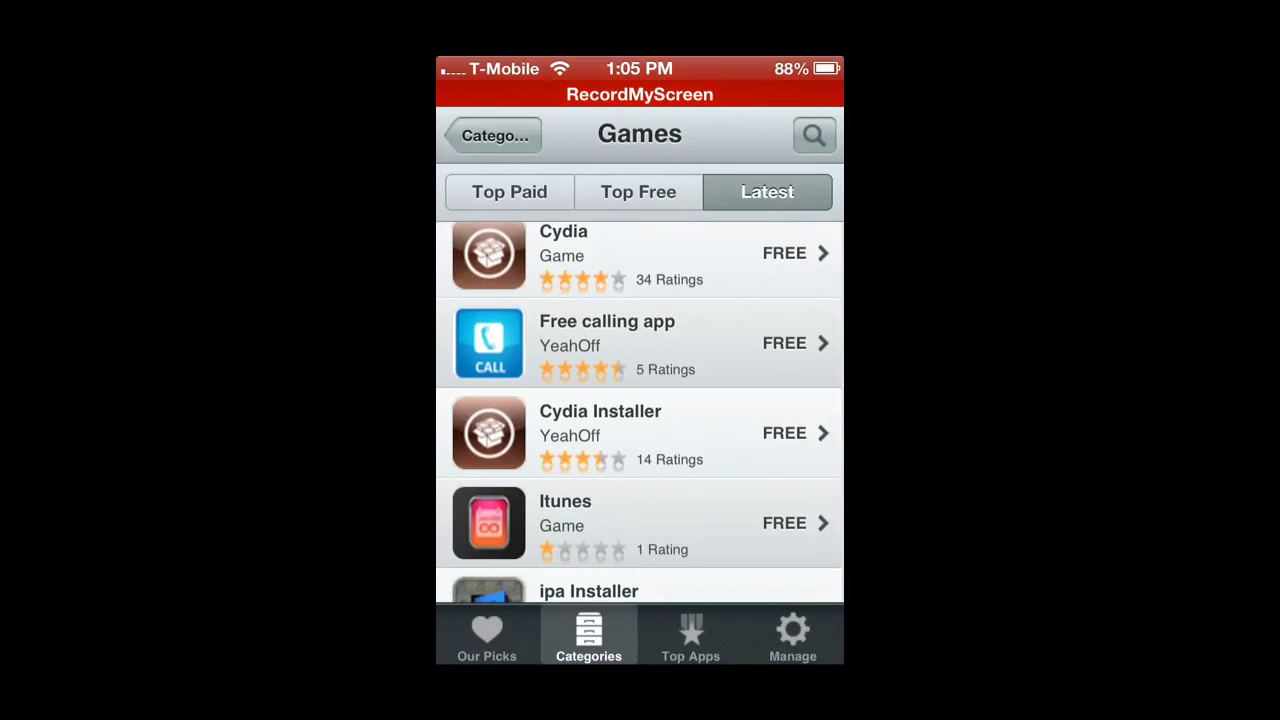
{"action": "scroll", "coordinate": [639, 412], "scroll_direction": "down", "scroll_amount": 2}
{"action": "scroll", "coordinate": [639, 412], "scroll_direction": "down", "scroll_amount": 2}
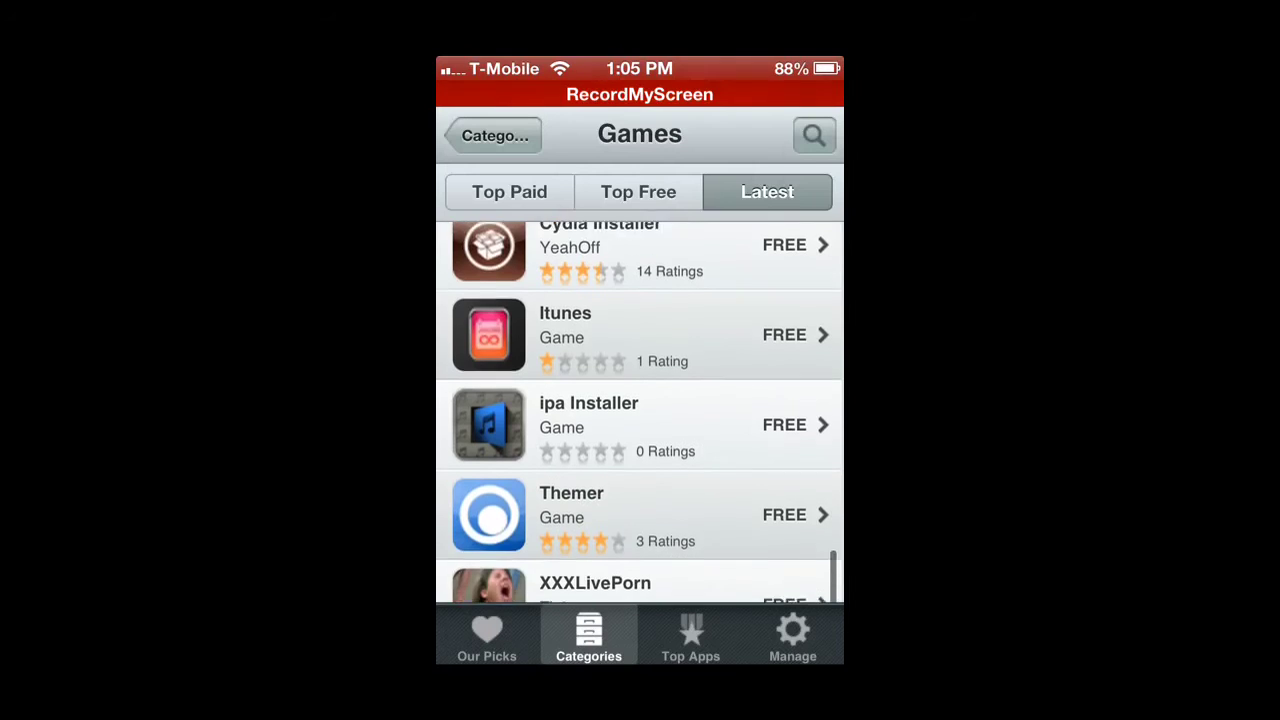
{"action": "scroll", "coordinate": [639, 412], "scroll_direction": "up", "scroll_amount": 1}
{"action": "scroll", "coordinate": [639, 412], "scroll_direction": "up", "scroll_amount": 1}
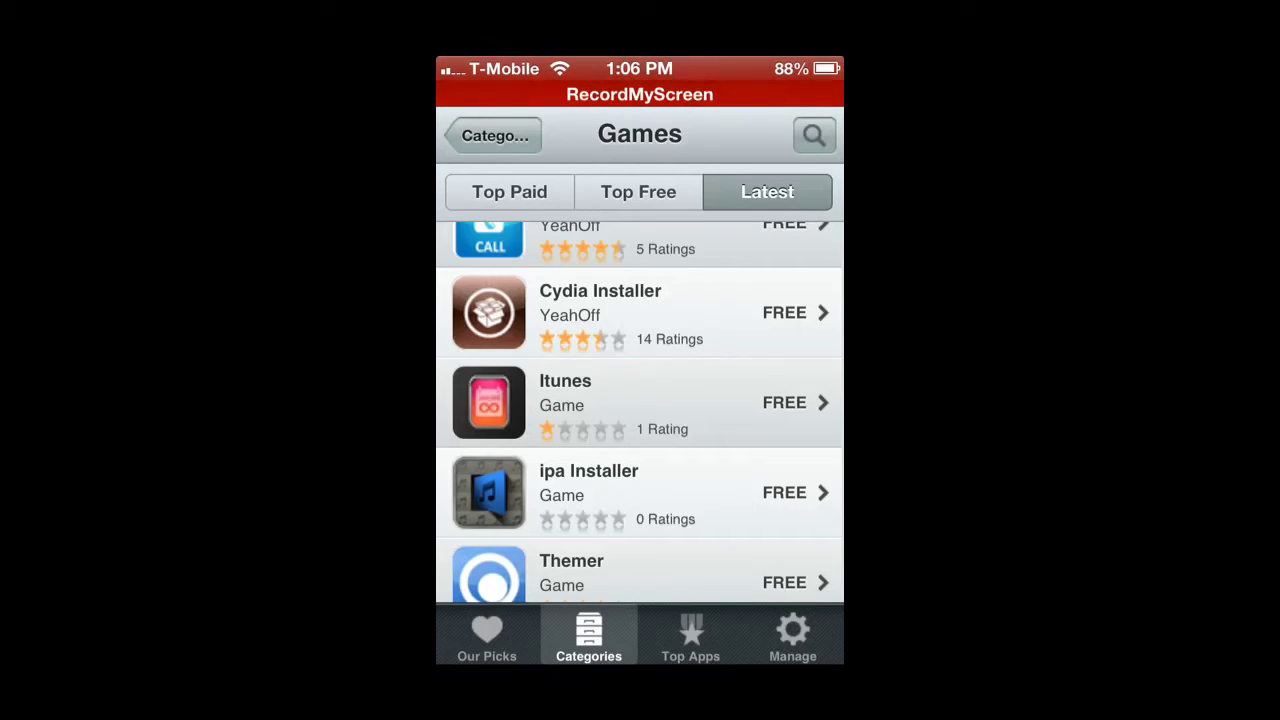
{"action": "scroll", "coordinate": [639, 412], "scroll_direction": "down", "scroll_amount": 1}
{"action": "scroll", "coordinate": [639, 412], "scroll_direction": "up", "scroll_amount": 1}
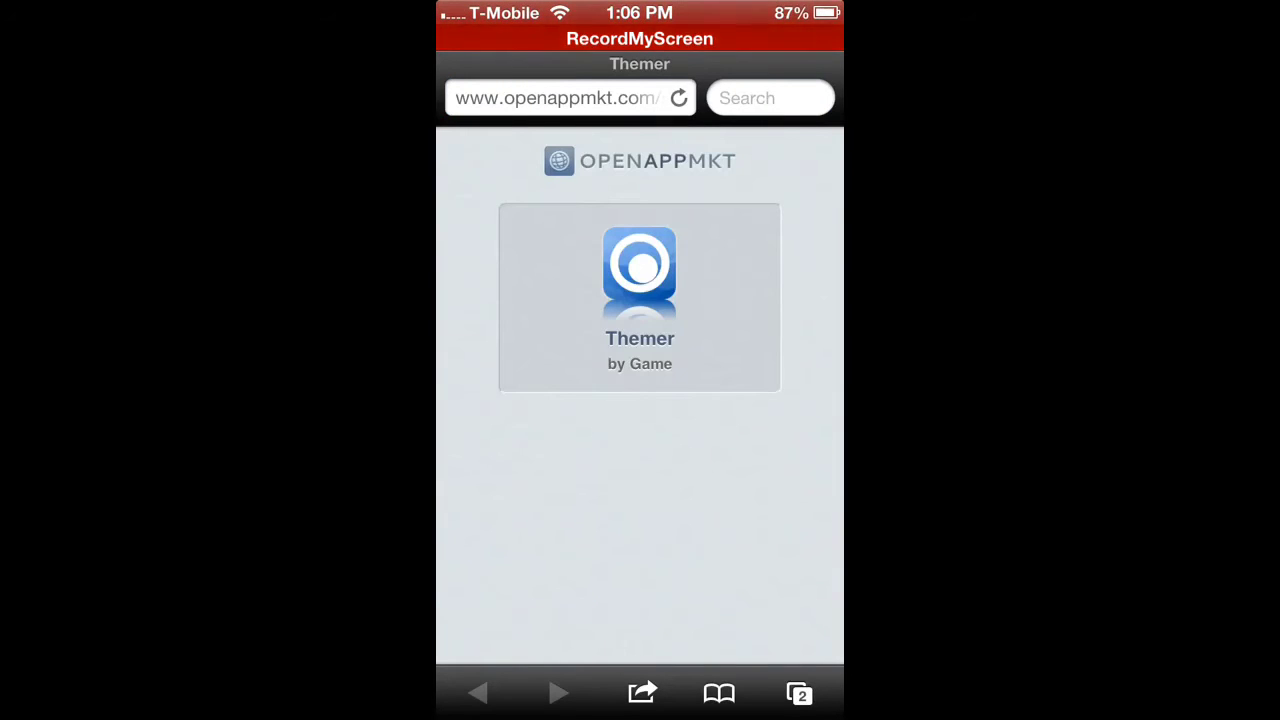
- Add the Themer page to the home screen through Safari's Share menu
{"action": "left_click", "coordinate": [641, 693]}
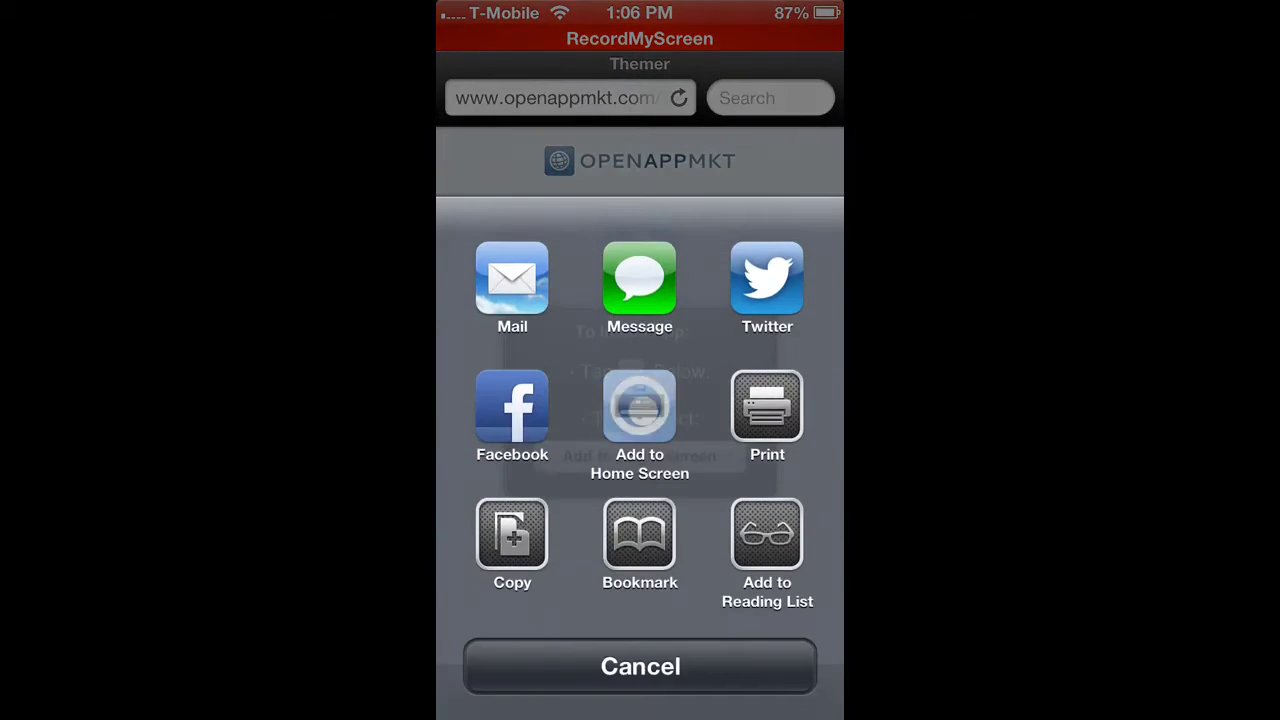
{"action": "left_click", "coordinate": [639, 410]}
{"action": "left_click", "coordinate": [806, 78]}
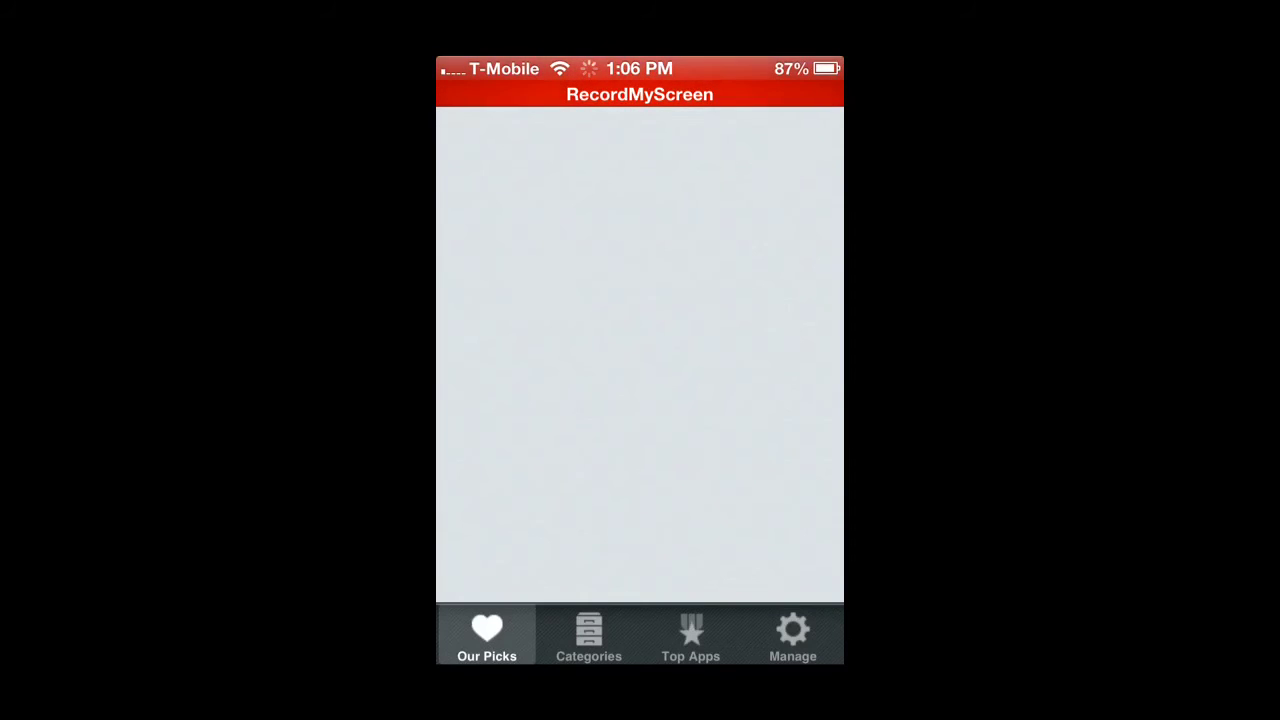
- Open the Blast Effect banner from Our Picks and add it to the home screen
{"action": "scroll", "coordinate": [639, 384], "scroll_direction": "down", "scroll_amount": 3}
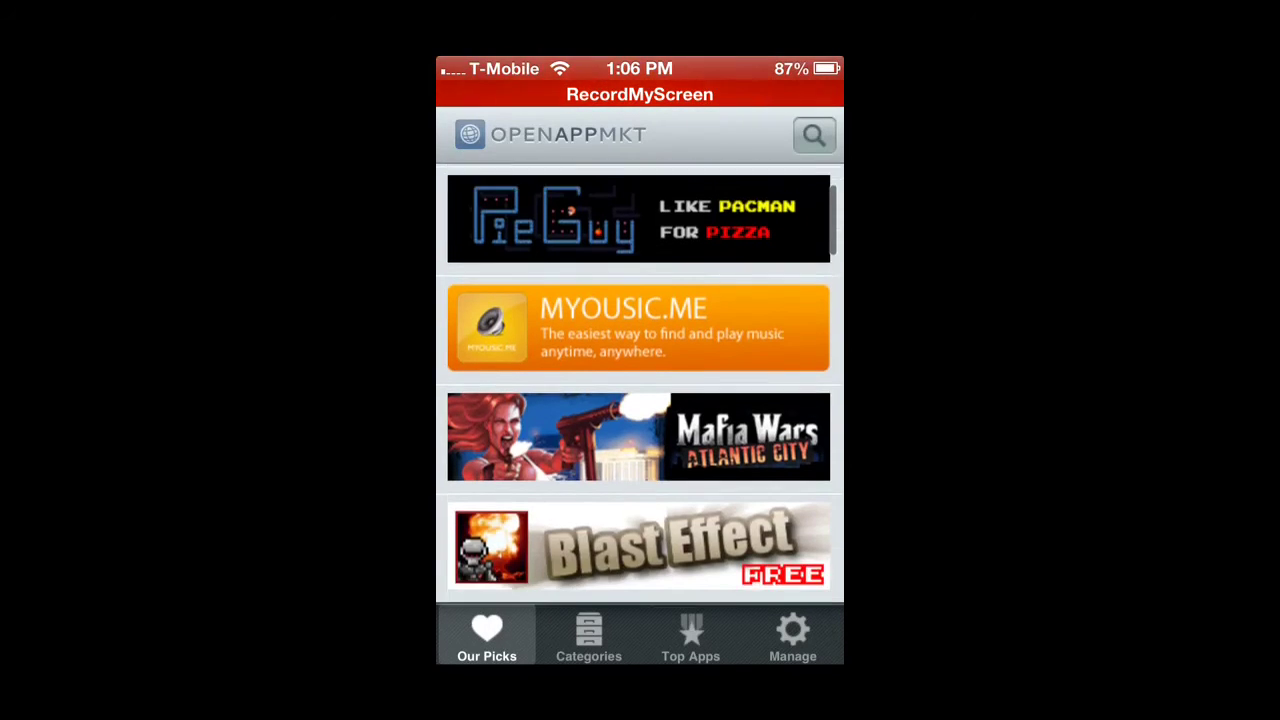
{"action": "scroll", "coordinate": [639, 384], "scroll_direction": "down", "scroll_amount": 2}
{"action": "scroll", "coordinate": [639, 384], "scroll_direction": "down", "scroll_amount": 3}
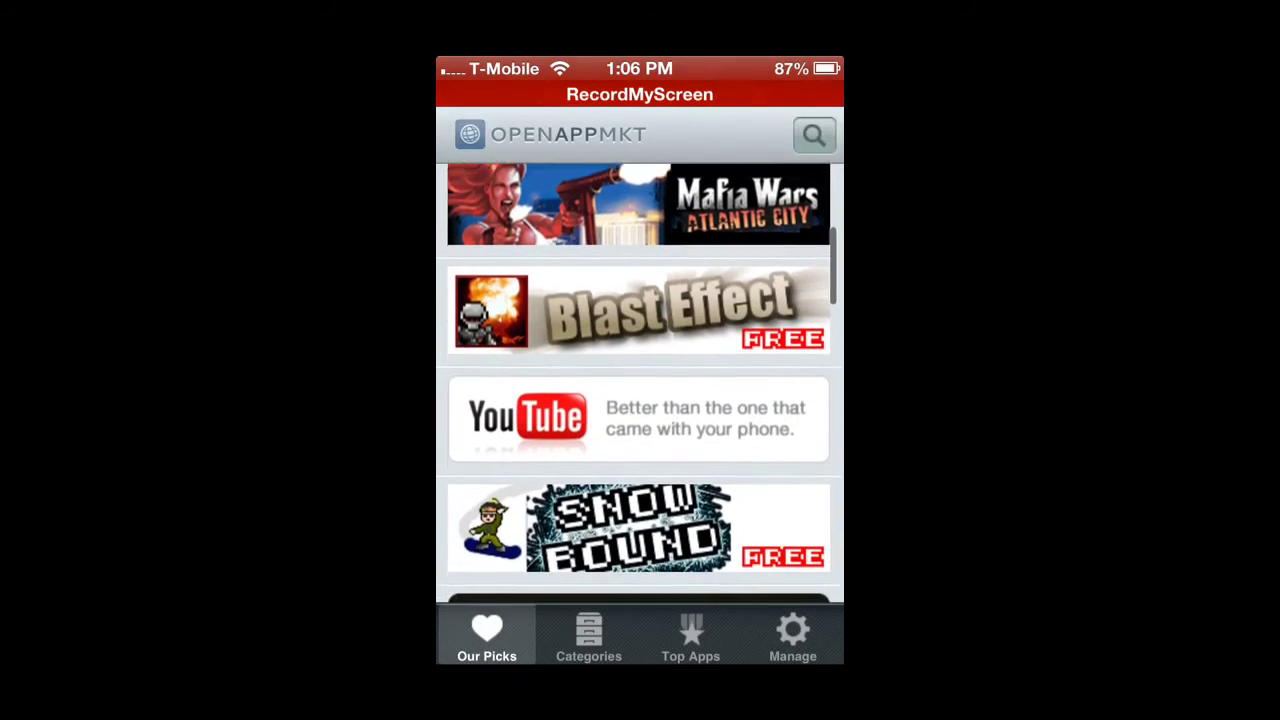
{"action": "left_click", "coordinate": [639, 375]}
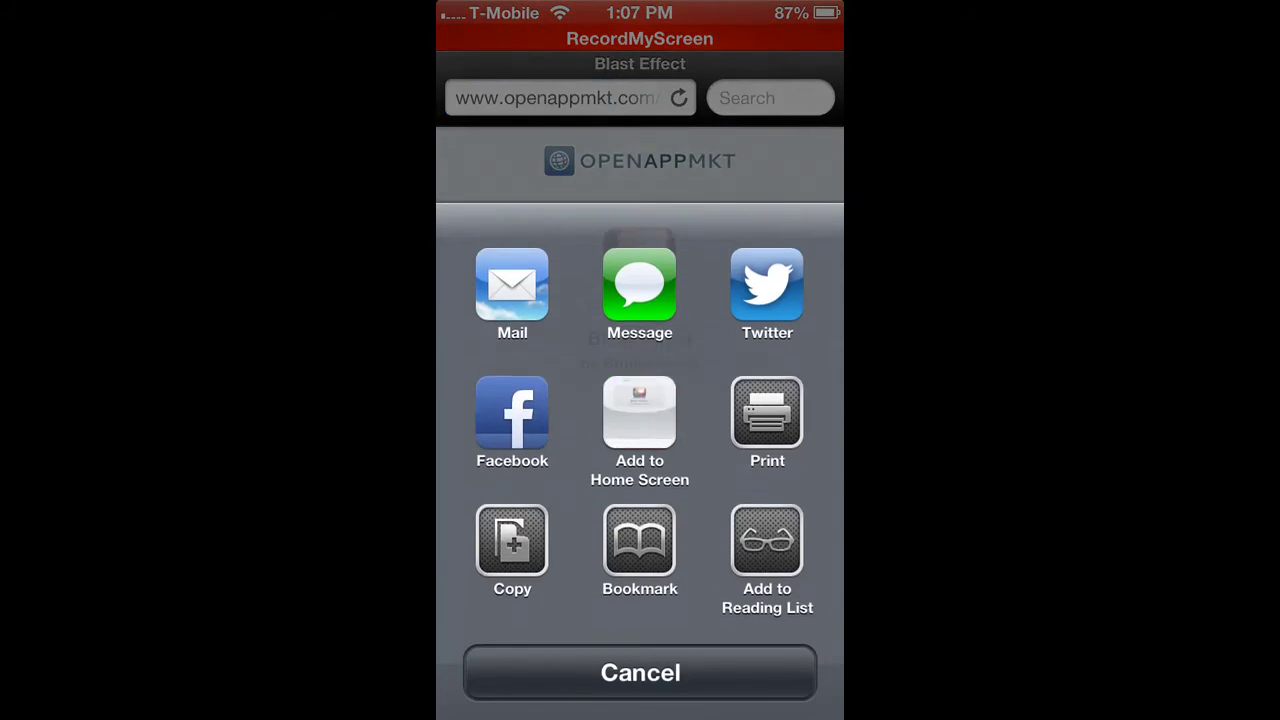
{"action": "left_click", "coordinate": [640, 414]}
{"action": "left_click", "coordinate": [806, 78]}
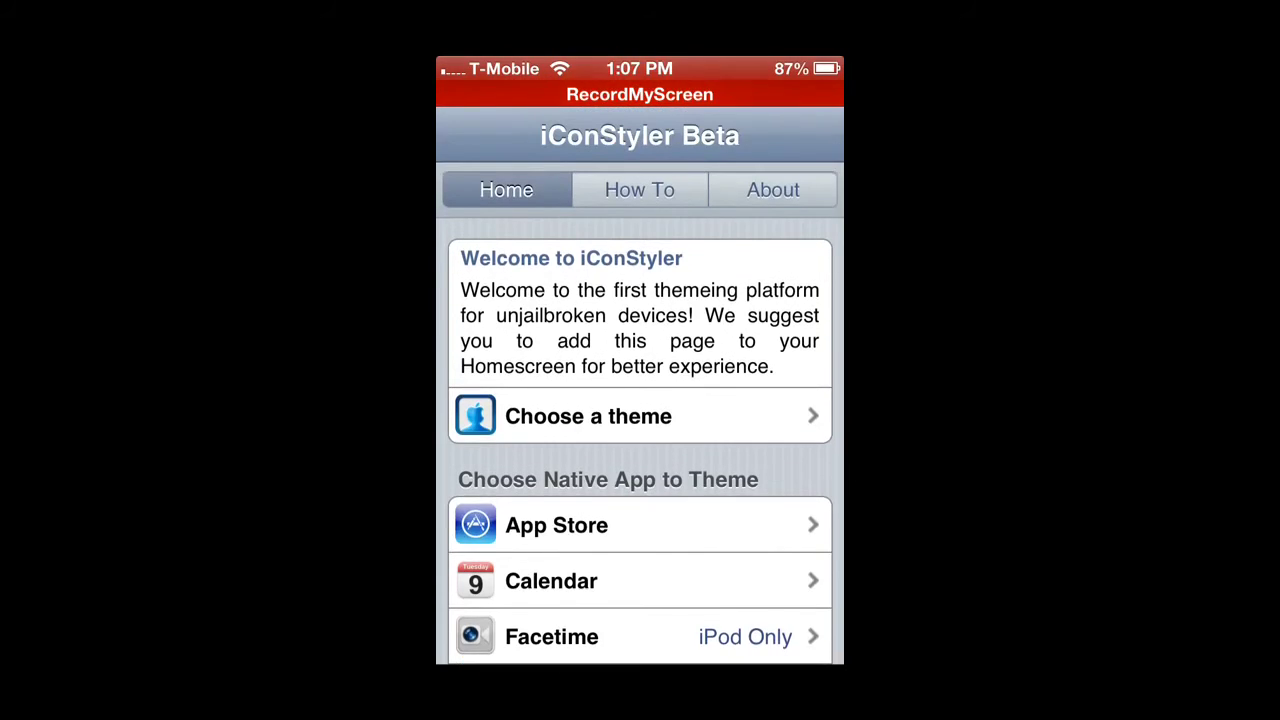
{"action": "scroll", "coordinate": [640, 385], "scroll_direction": "down", "scroll_amount": 3}
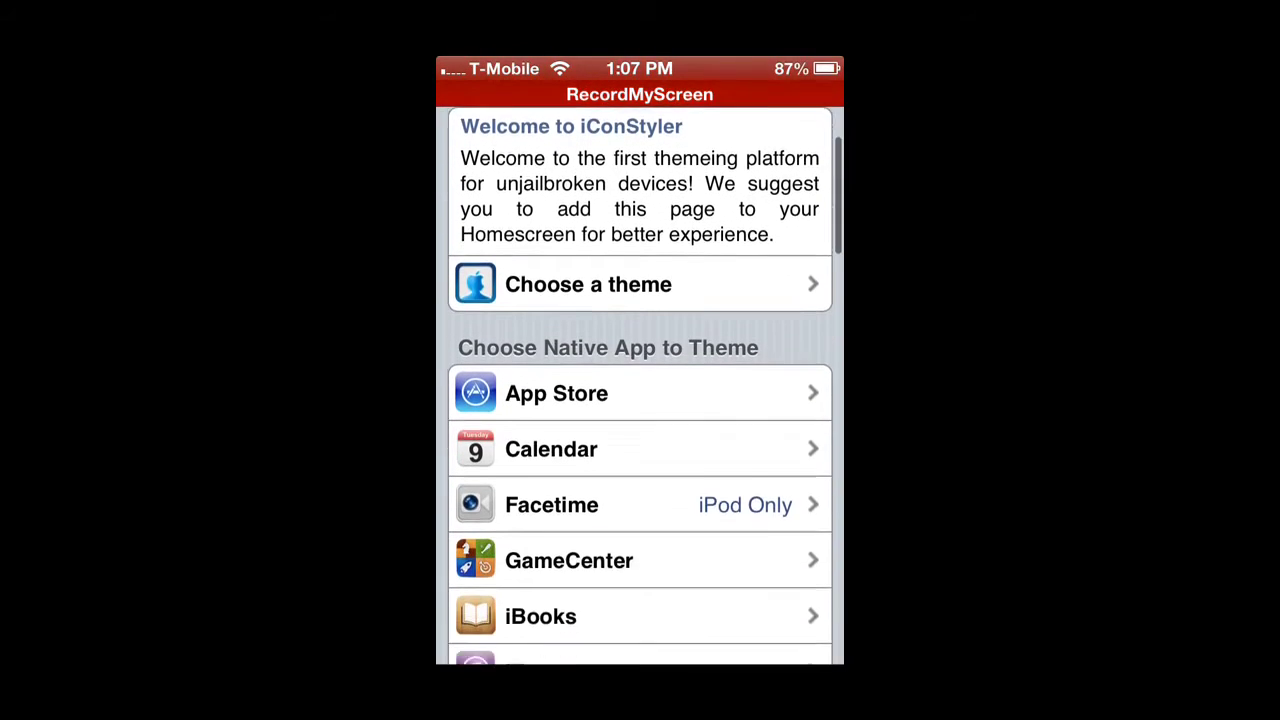
{"action": "left_click", "coordinate": [560, 321]}
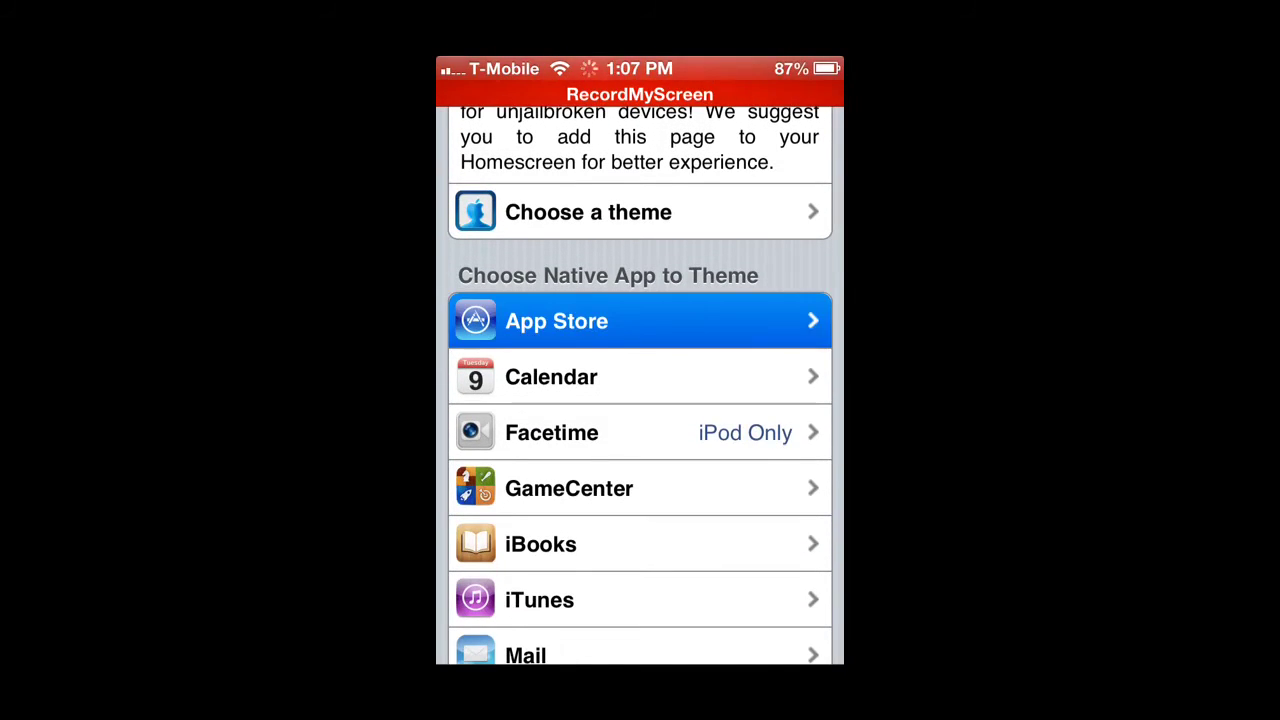
{"action": "scroll", "coordinate": [640, 385], "scroll_direction": "down", "scroll_amount": 4}
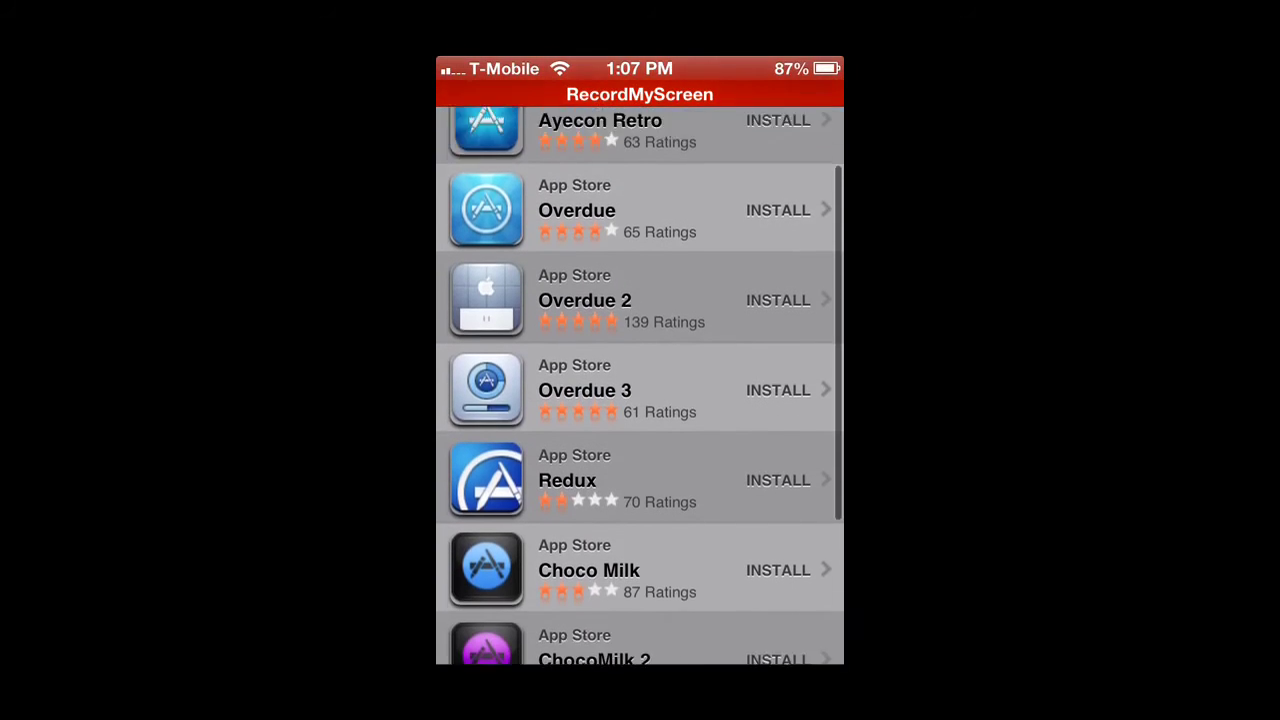
{"action": "scroll", "coordinate": [640, 385], "scroll_direction": "up", "scroll_amount": 4}
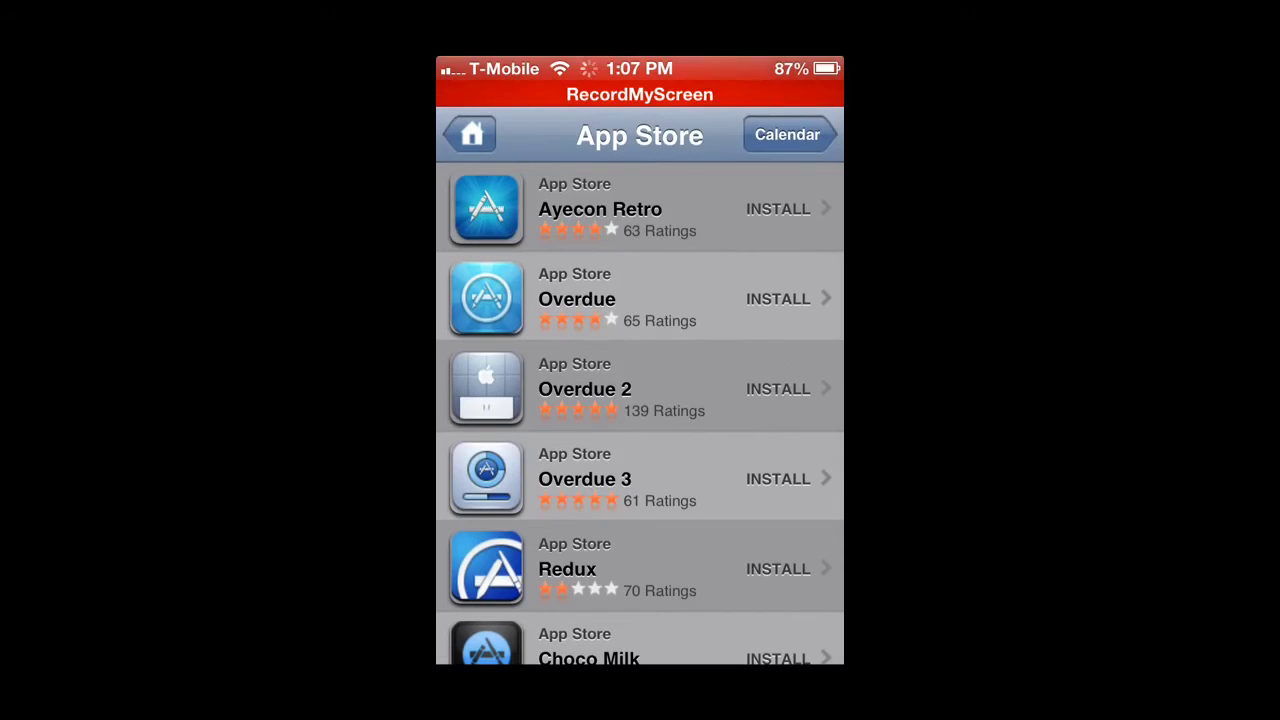
{"action": "scroll", "coordinate": [640, 385], "scroll_direction": "down", "scroll_amount": 10}
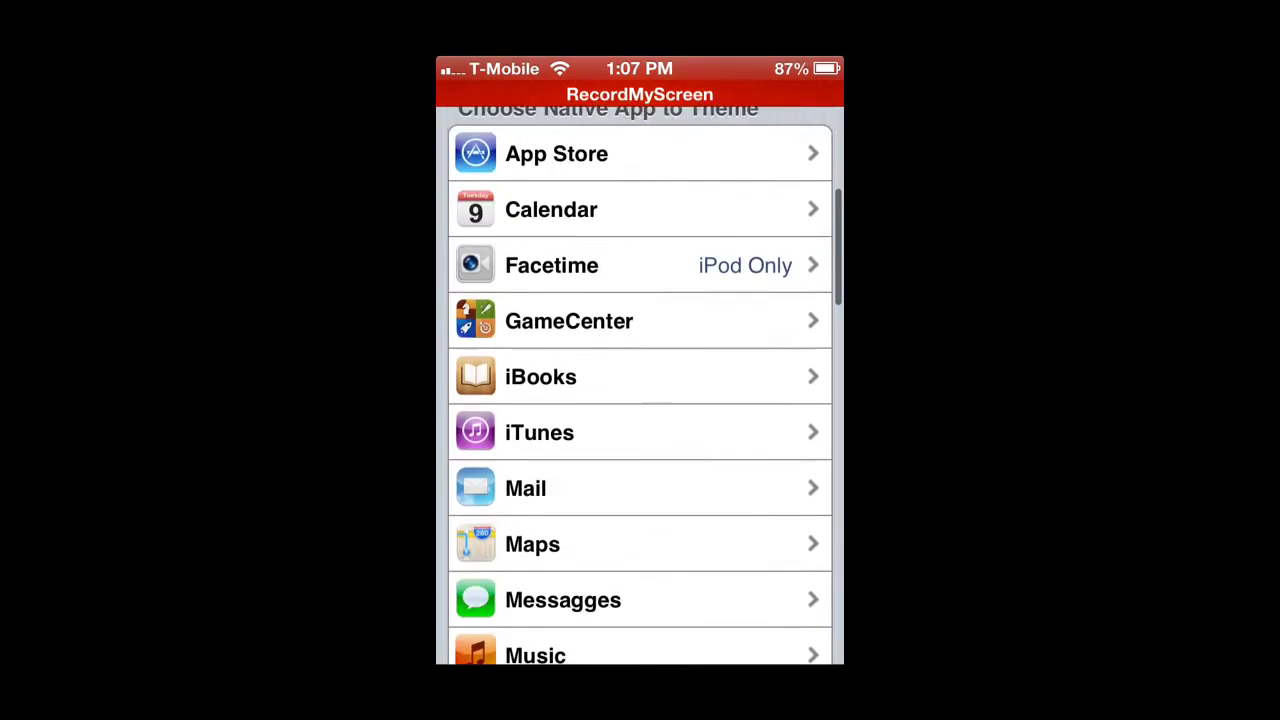
{"action": "scroll", "coordinate": [640, 385], "scroll_direction": "up", "scroll_amount": 5}
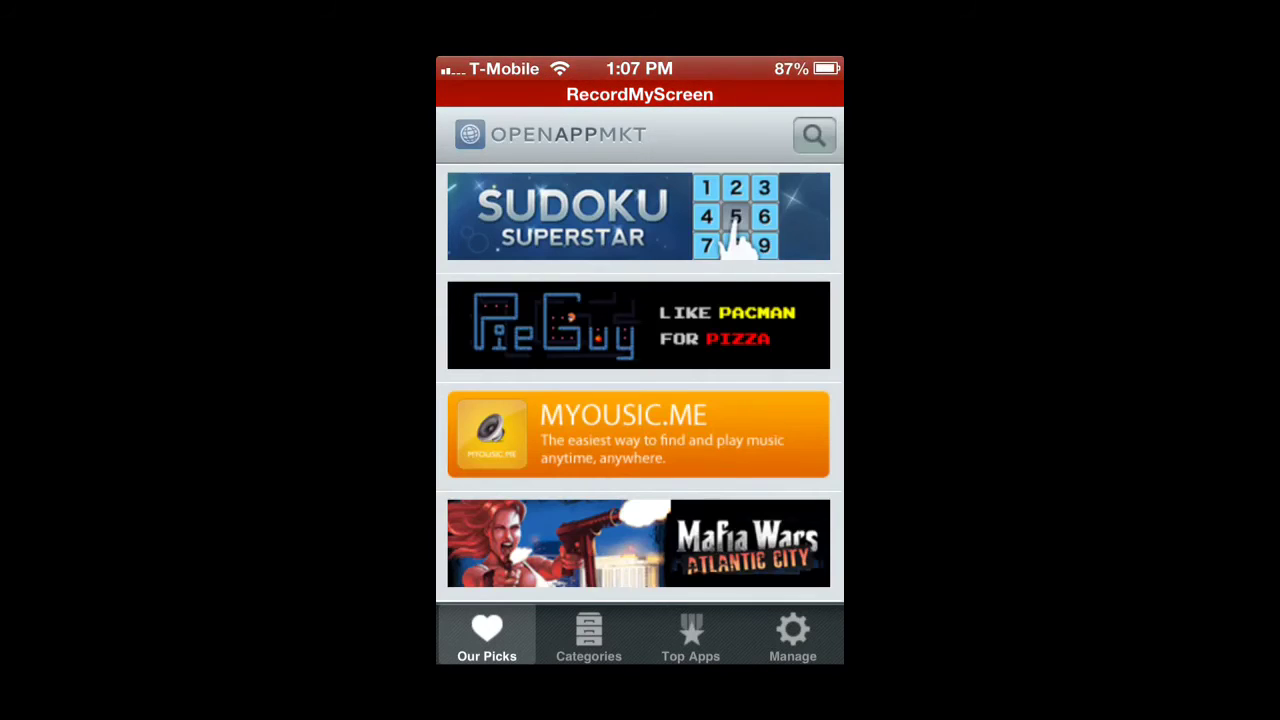
- Find Cydia Installer in the Utilities category and tap FREE to install it
{"action": "left_click", "coordinate": [588, 635]}
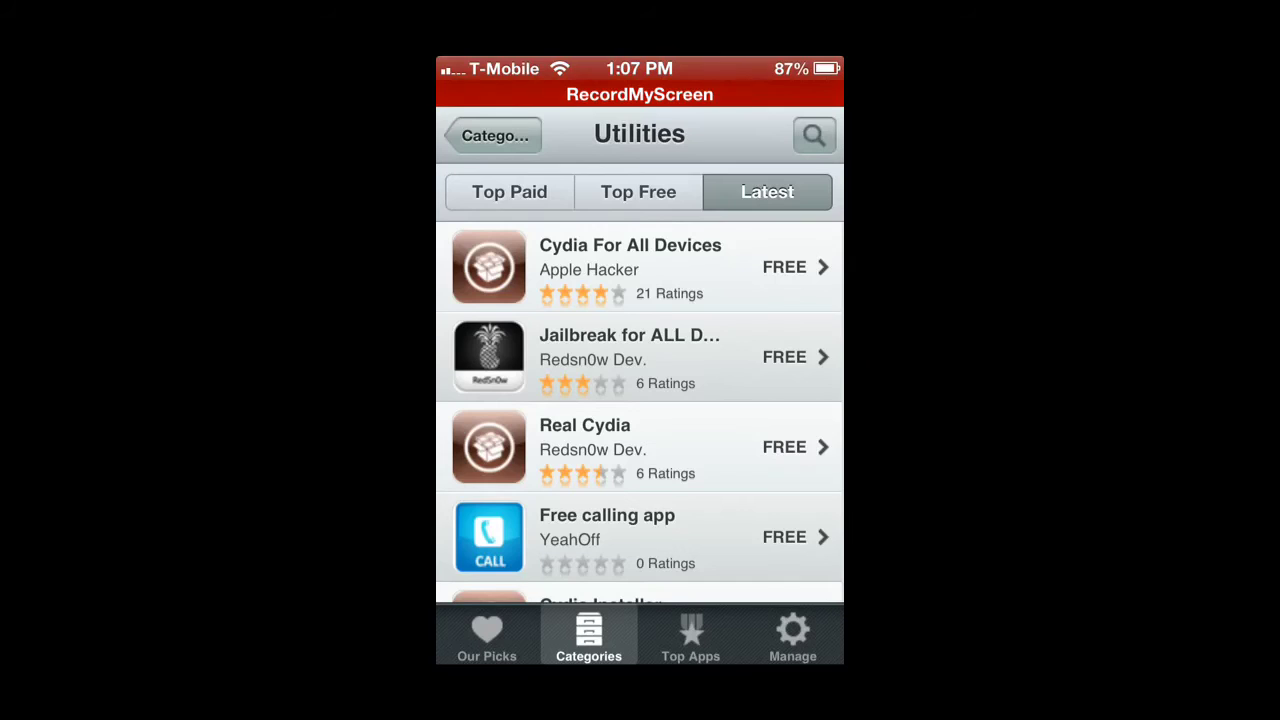
{"action": "scroll", "coordinate": [639, 412], "scroll_direction": "down", "scroll_amount": 3}
{"action": "scroll", "coordinate": [639, 412], "scroll_direction": "down", "scroll_amount": 2}
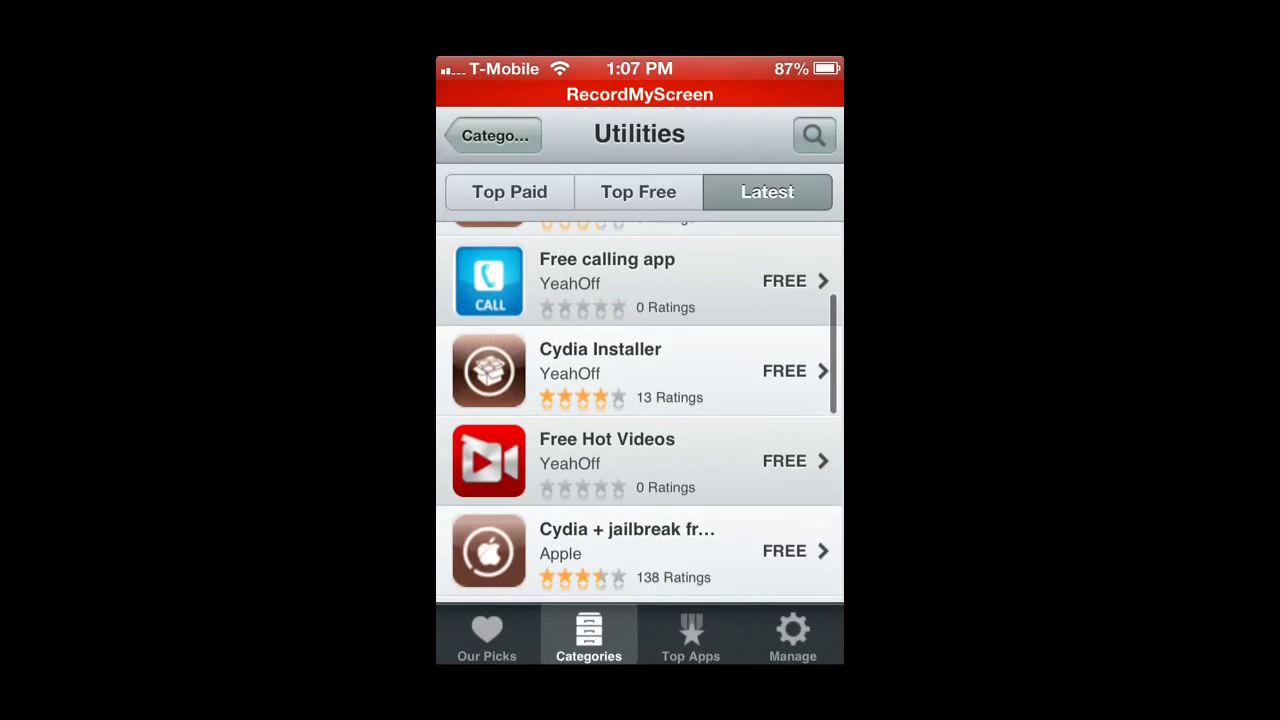
{"action": "scroll", "coordinate": [639, 412], "scroll_direction": "down", "scroll_amount": 2}
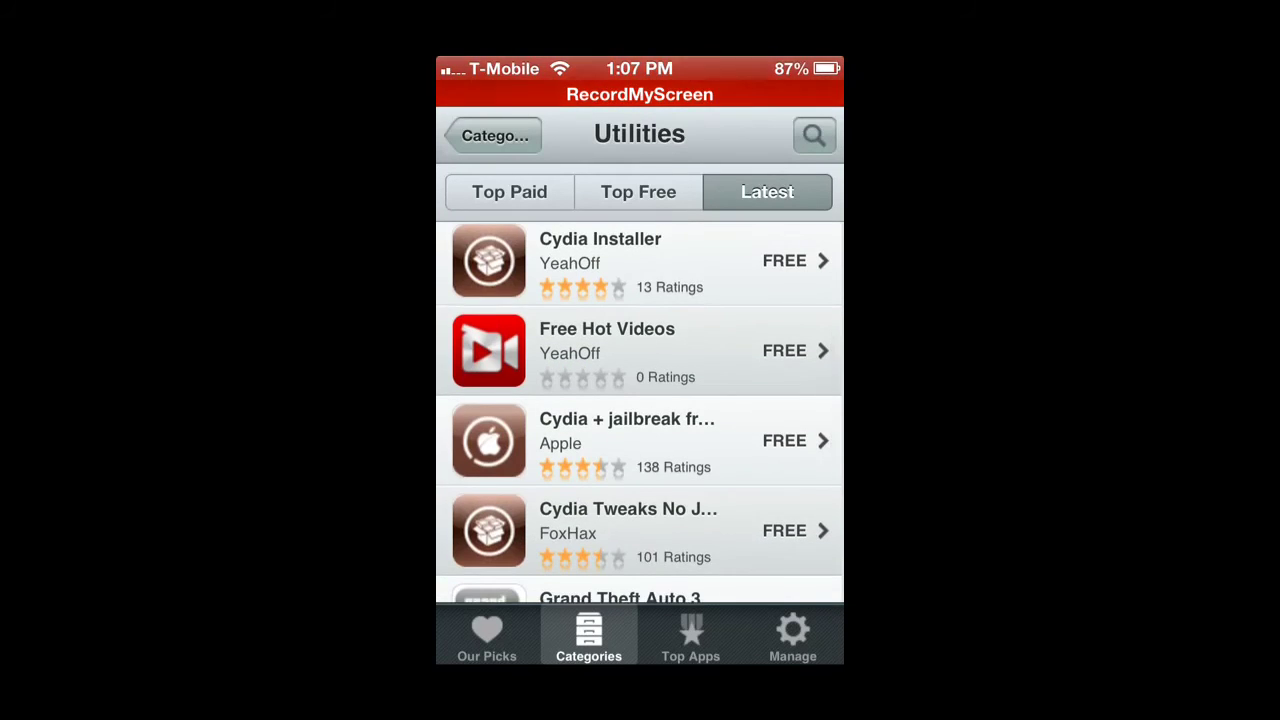
{"action": "left_click", "coordinate": [640, 260]}
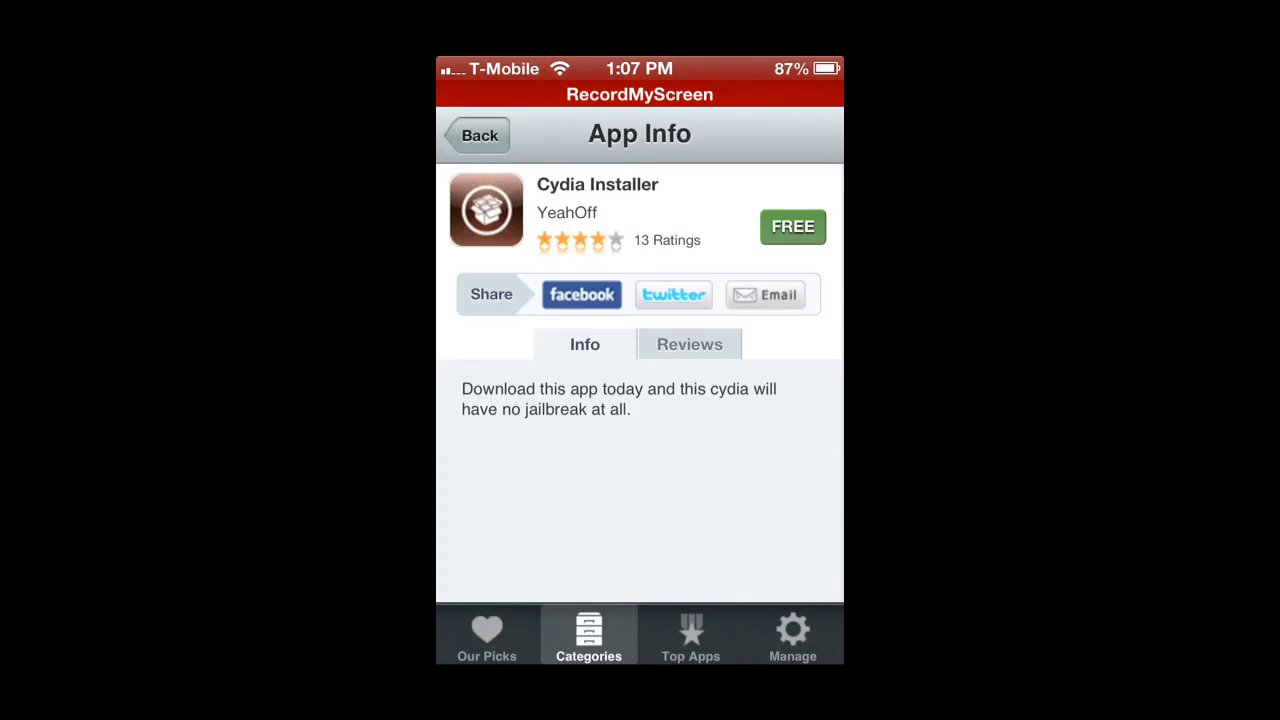
{"action": "left_click", "coordinate": [793, 226]}
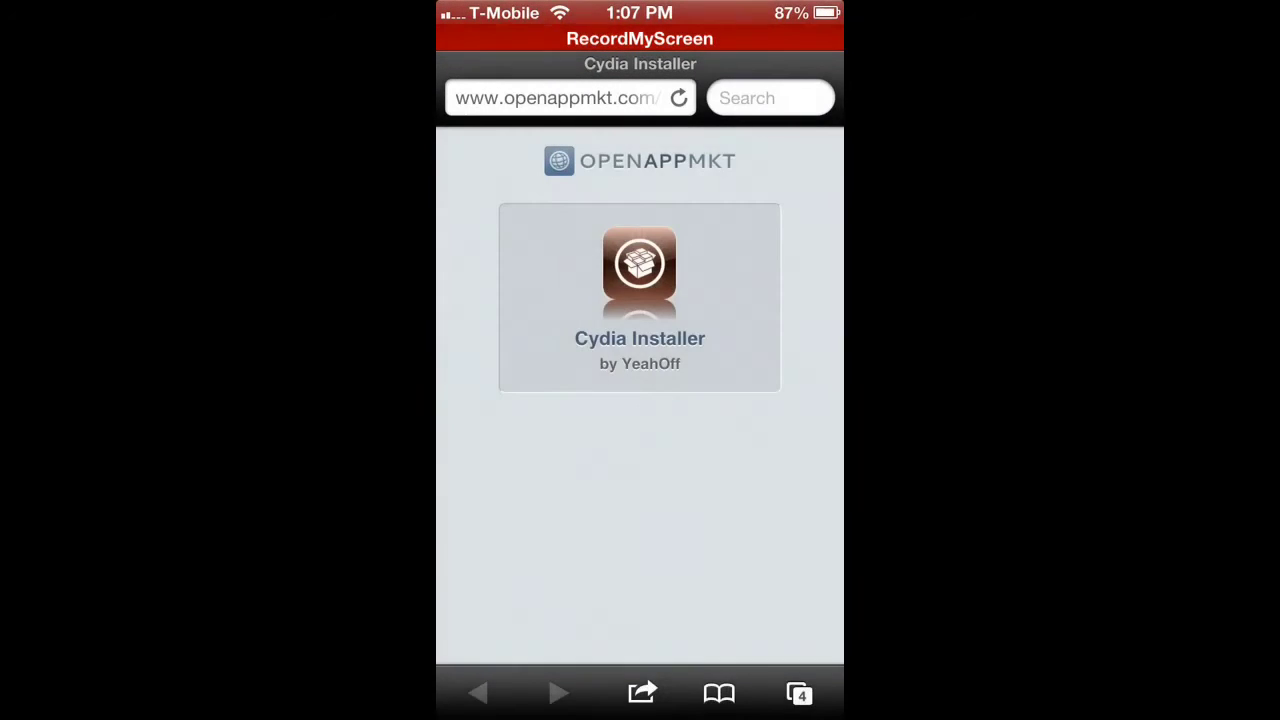
- Add Cydia Installer to the home screen, then scroll Blast Effect's rating page
{"action": "left_click", "coordinate": [489, 77]}
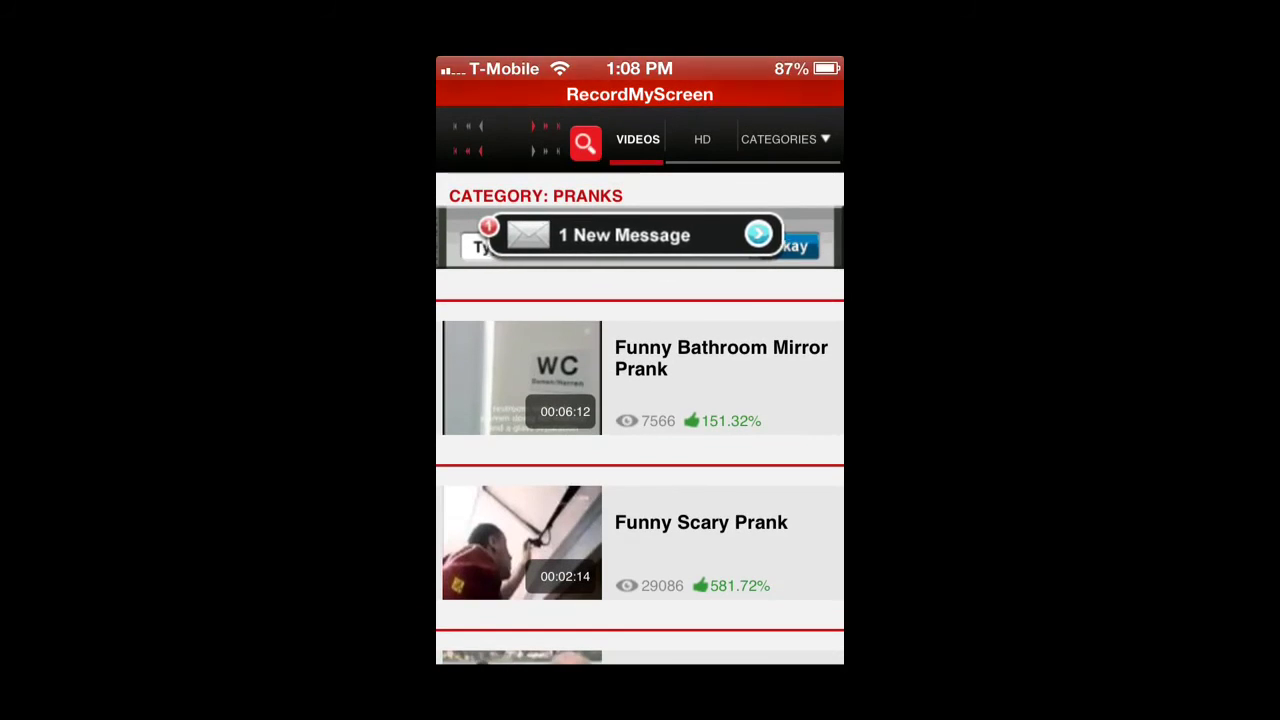
{"action": "scroll", "coordinate": [640, 400], "scroll_direction": "down", "scroll_amount": 3}
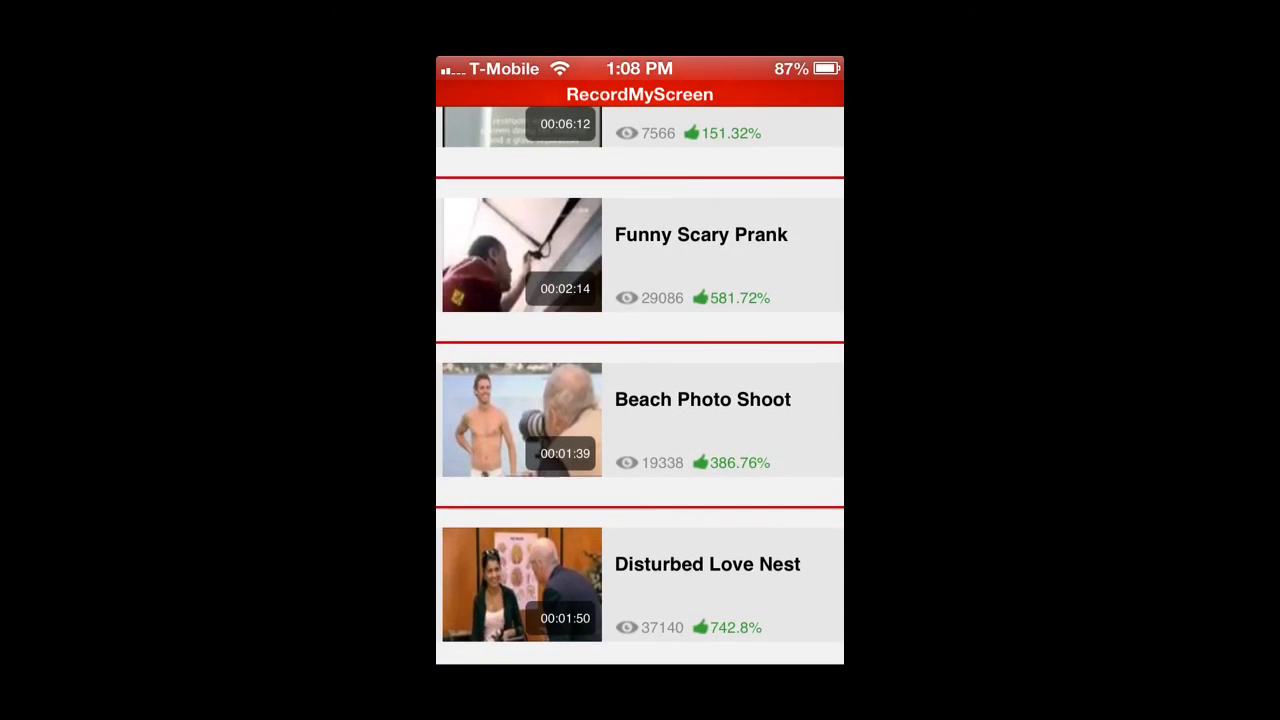
{"action": "scroll", "coordinate": [640, 400], "scroll_direction": "down", "scroll_amount": 2}
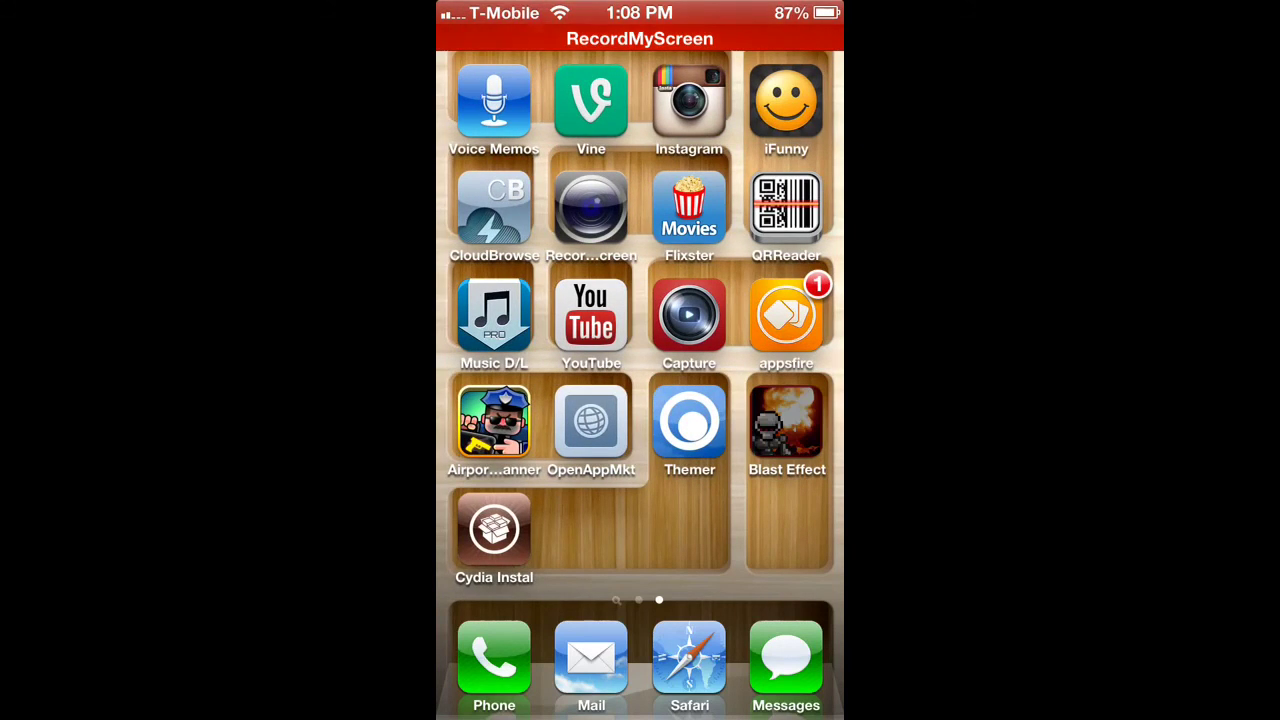
- Delete the Blast Effect icon from the home screen
{"action": "left_click", "coordinate": [750, 386]}
{"action": "left_click", "coordinate": [551, 440]}
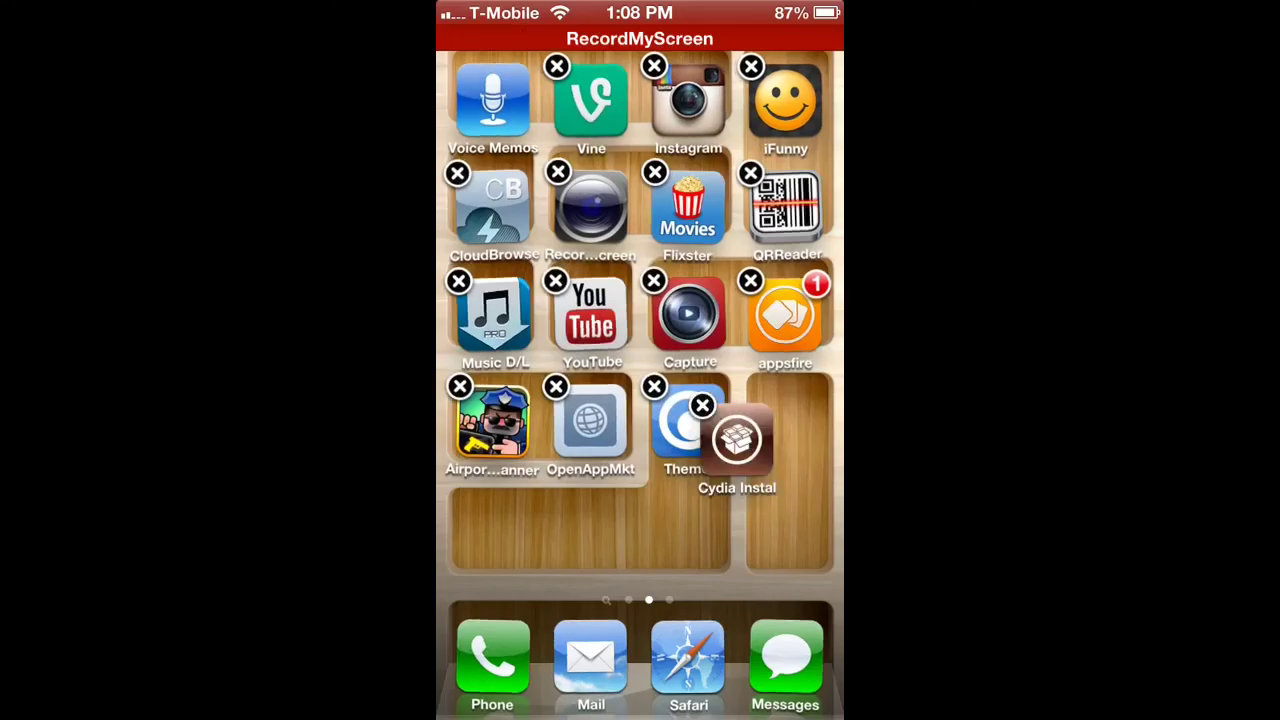
{"action": "key", "text": "super"}
{"action": "mouse_move", "coordinate": [540, 330]}
{"action": "left_mouse_down"}
{"action": "mouse_move", "coordinate": [760, 330]}
{"action": "mouse_move", "coordinate": [540, 330]}
{"action": "left_mouse_up"}
- Delete the Cydia Installer icon, stop the icons jiggling, and open RecordMyScreen
{"action": "left_click", "coordinate": [786, 421]}
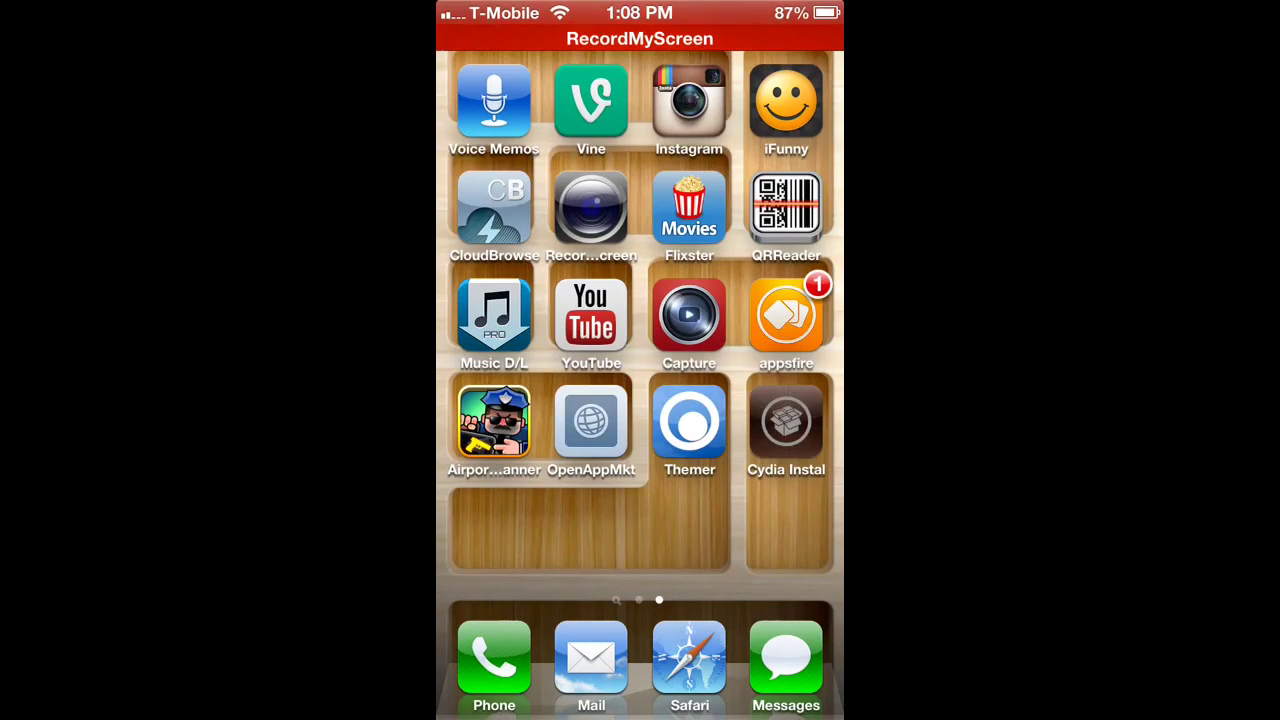
{"action": "left_click", "coordinate": [751, 386]}
{"action": "left_click", "coordinate": [552, 440]}
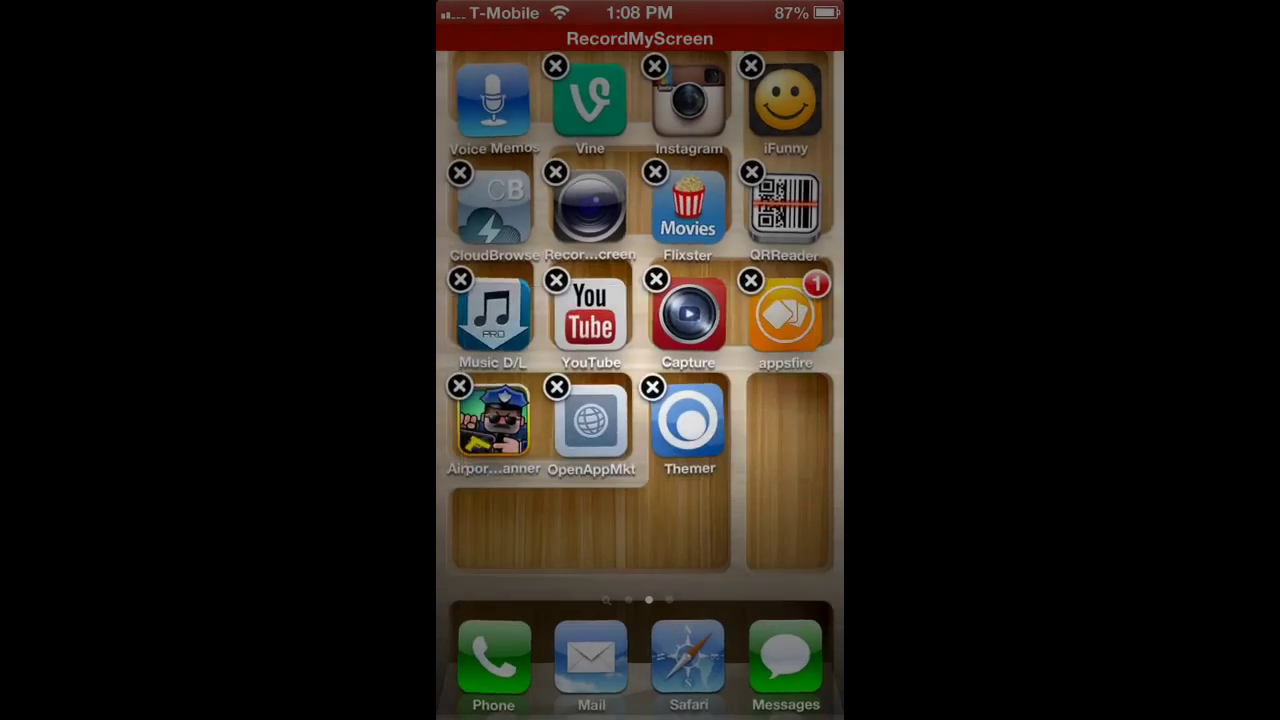
{"action": "key", "text": "super"}
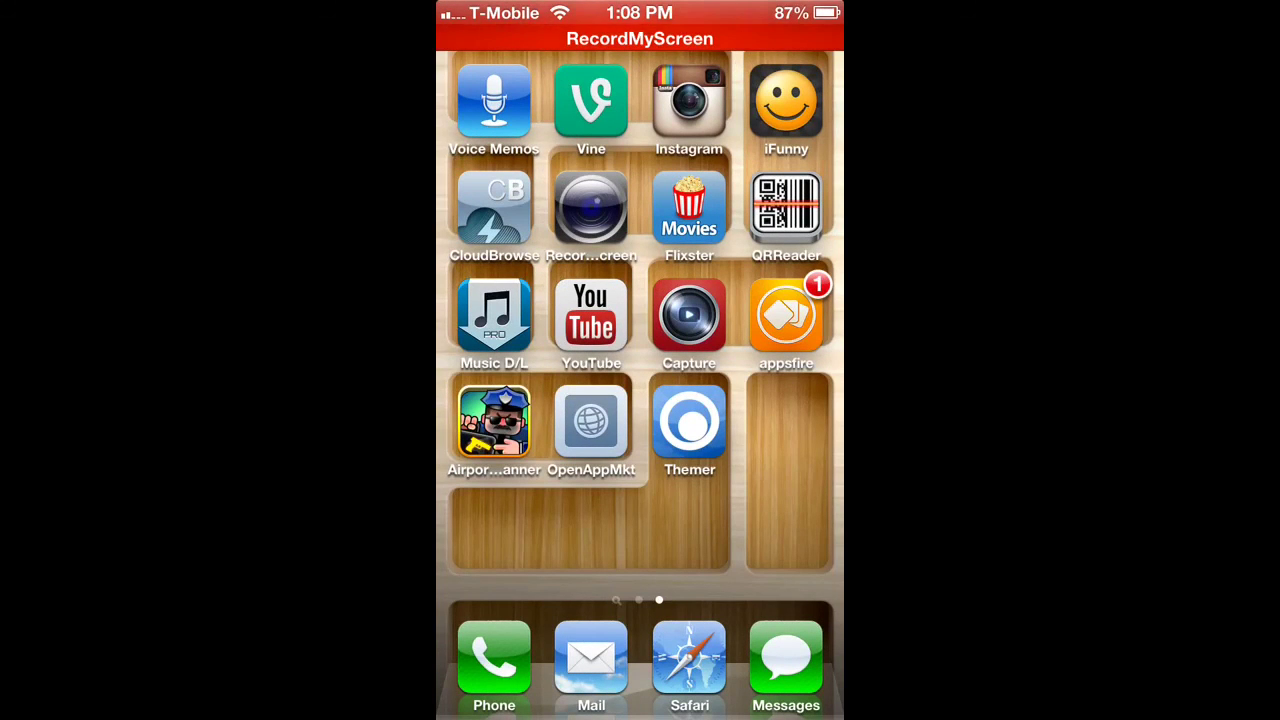
{"action": "left_click", "coordinate": [591, 208]}
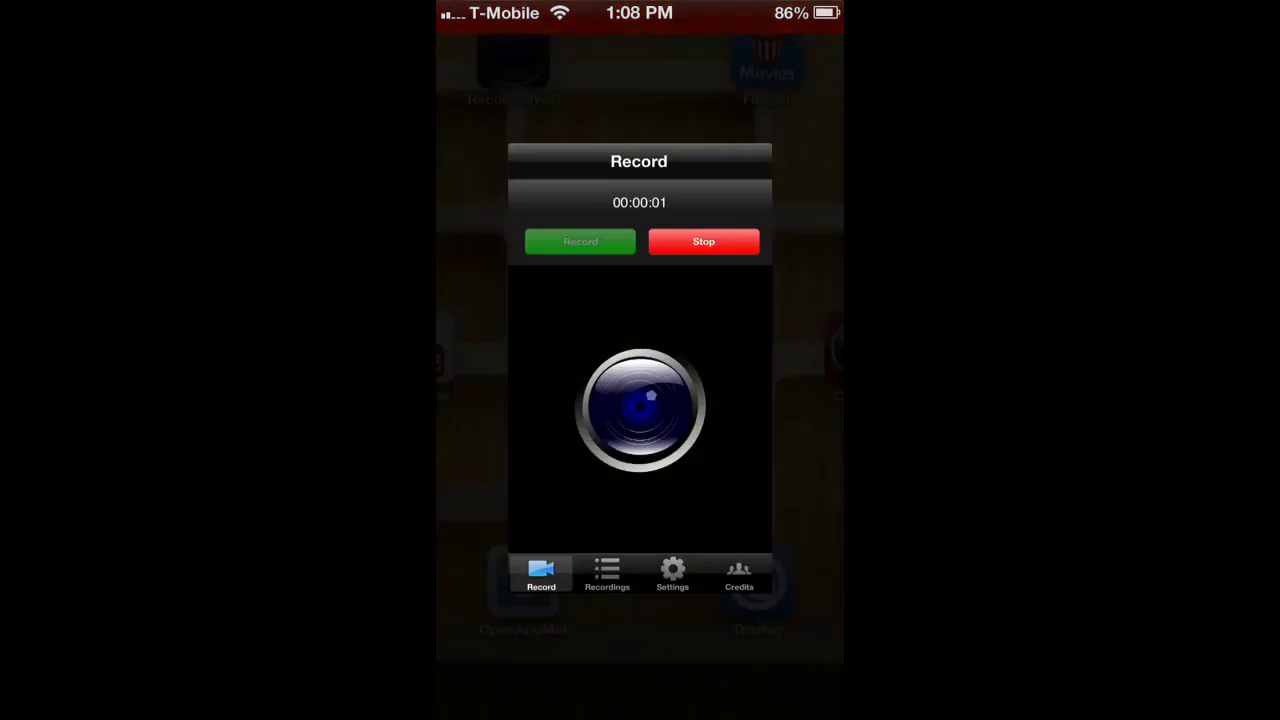